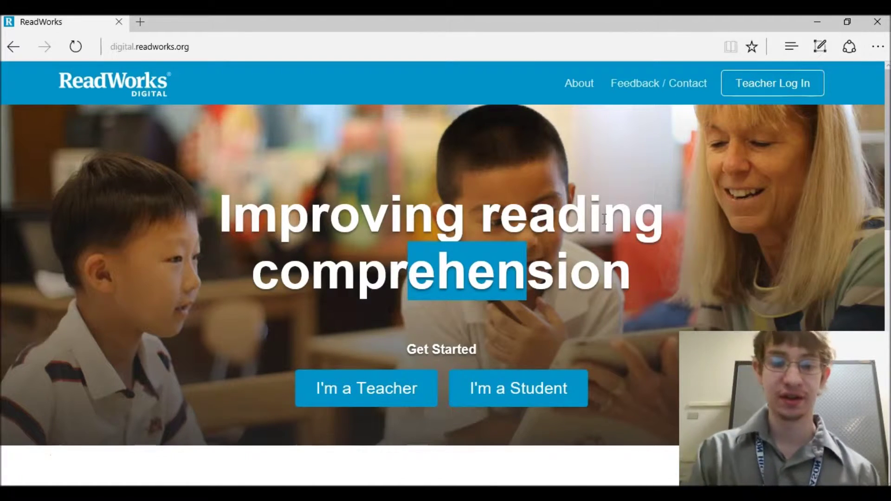
# - Search the web for 'Readworks digital' and open the ReadWorks Digital site from the results
pyautogui.click(533, 180)
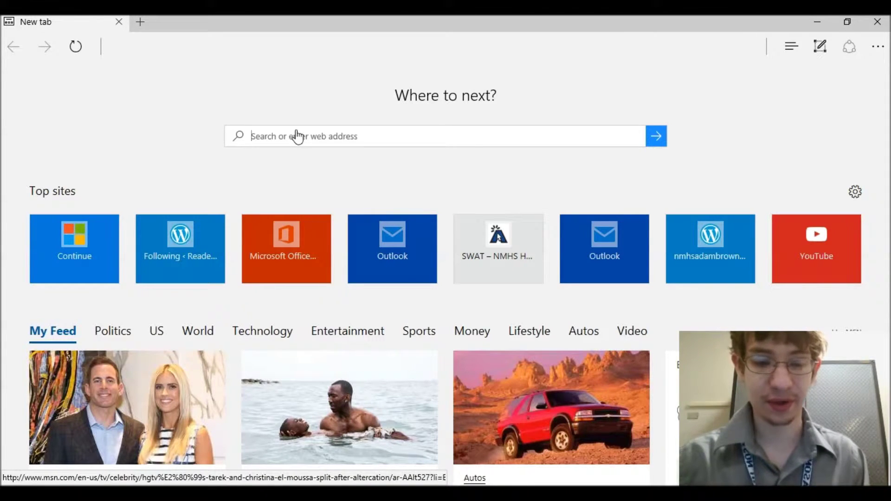
pyautogui.write('Readworks')
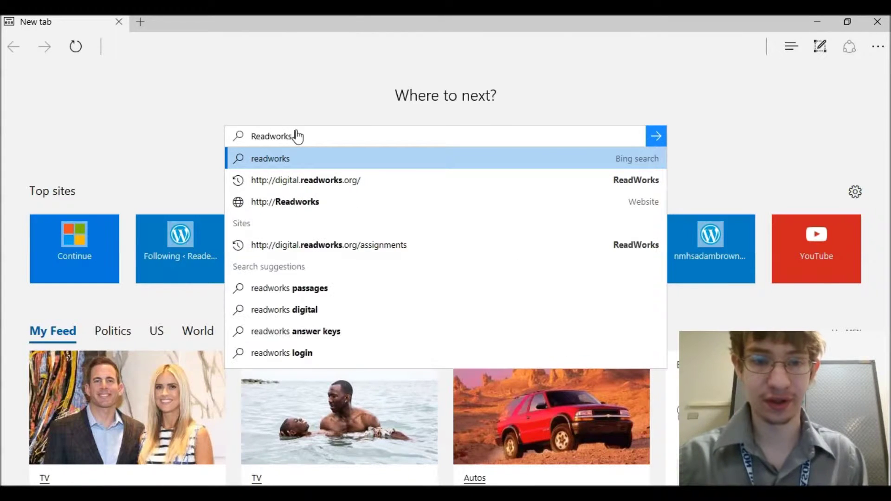
pyautogui.write(' digital')
pyautogui.press('Return')
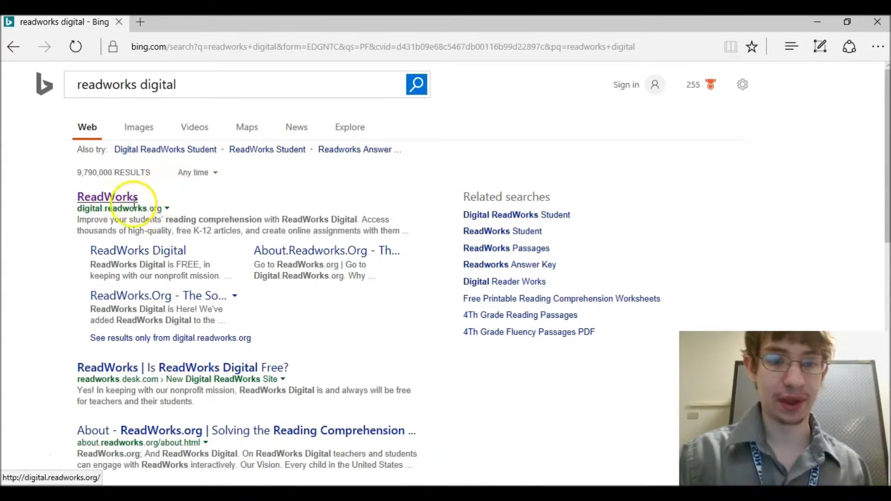
pyautogui.click(122, 201)
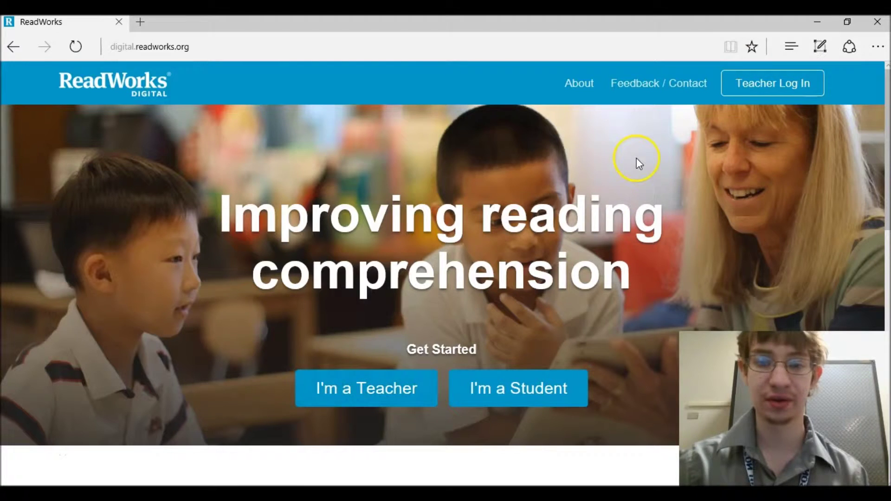
# - Log in with the teacher's e-mail and password, then go to Find Articles
pyautogui.click(757, 83)
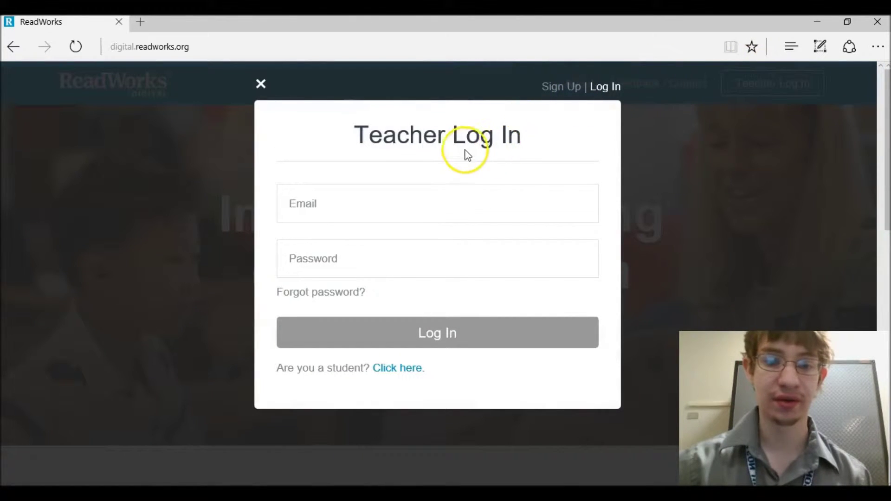
pyautogui.click(387, 197)
pyautogui.write('s')
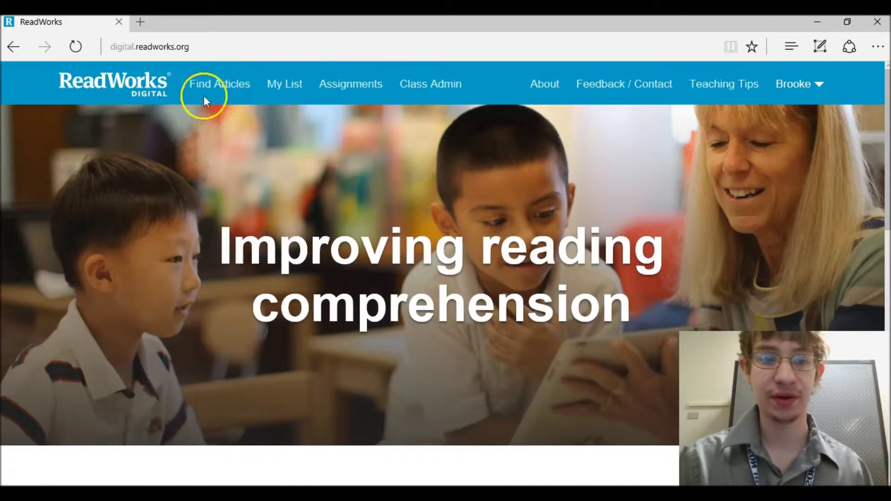
pyautogui.click(216, 87)
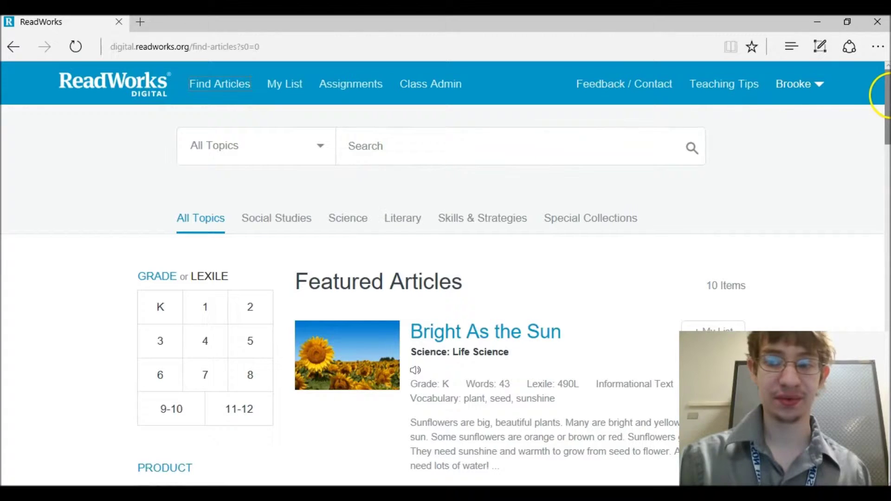
# - Scroll to the grade filter and select grades 1, 2 and 3
pyautogui.moveTo(887, 96)
pyautogui.mouseDown()
pyautogui.moveTo(886, 104)
pyautogui.moveTo(885, 80)
pyautogui.mouseUp()
pyautogui.scroll(-1, 884, 104)
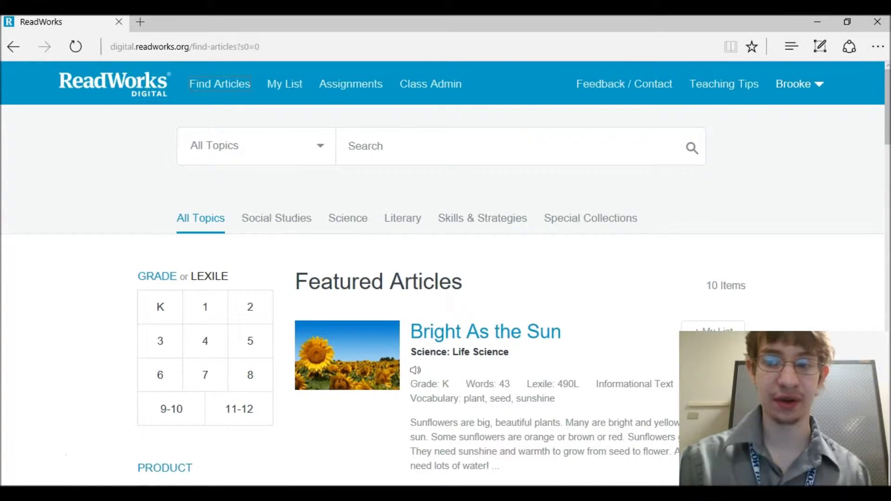
pyautogui.scroll(-2, 888, 108)
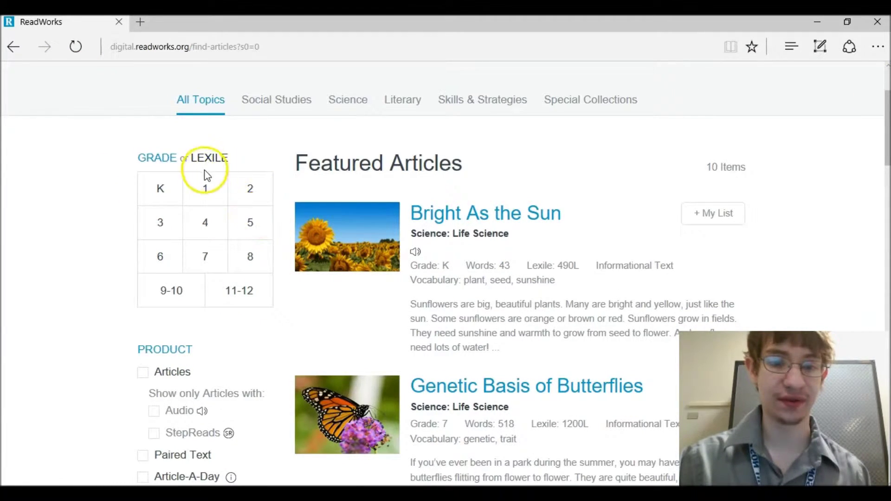
pyautogui.click(205, 197)
pyautogui.click(251, 193)
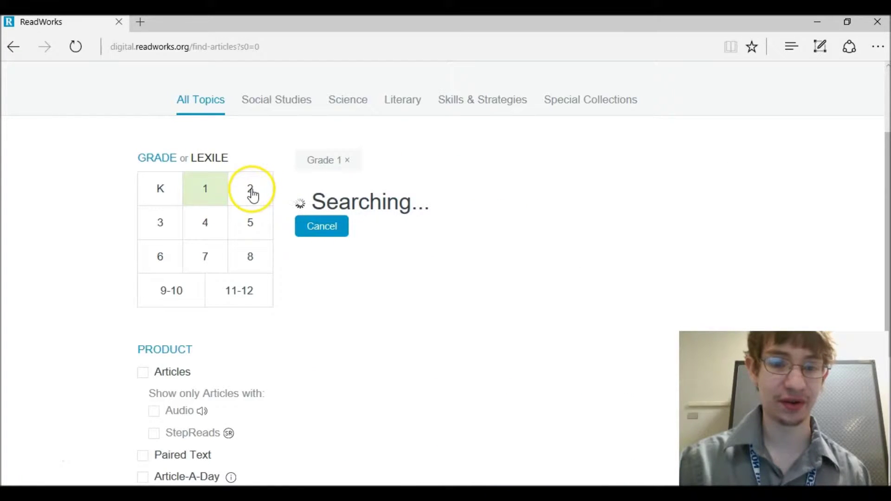
pyautogui.click(174, 226)
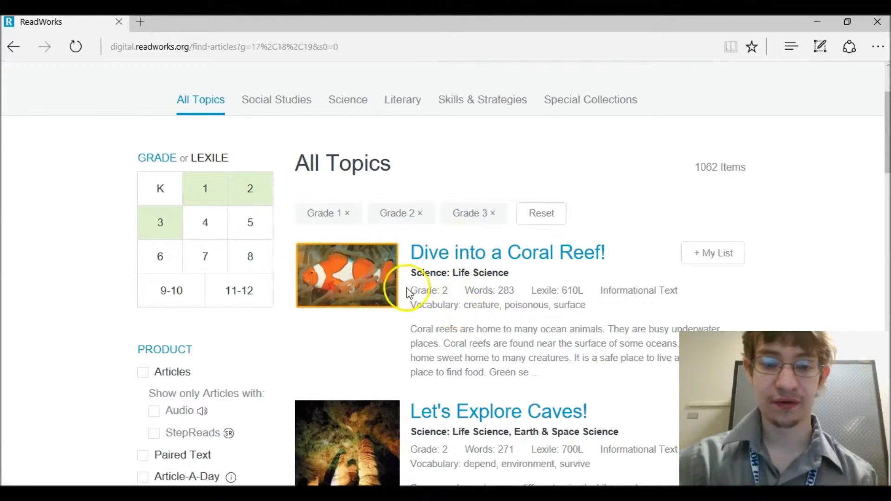
# - Deselect grades 1-3, filter to grades 9-10 and 11-12, and limit results to Science
pyautogui.moveTo(887, 98)
pyautogui.mouseDown()
pyautogui.moveTo(886, 141)
pyautogui.moveTo(886, 83)
pyautogui.mouseUp()
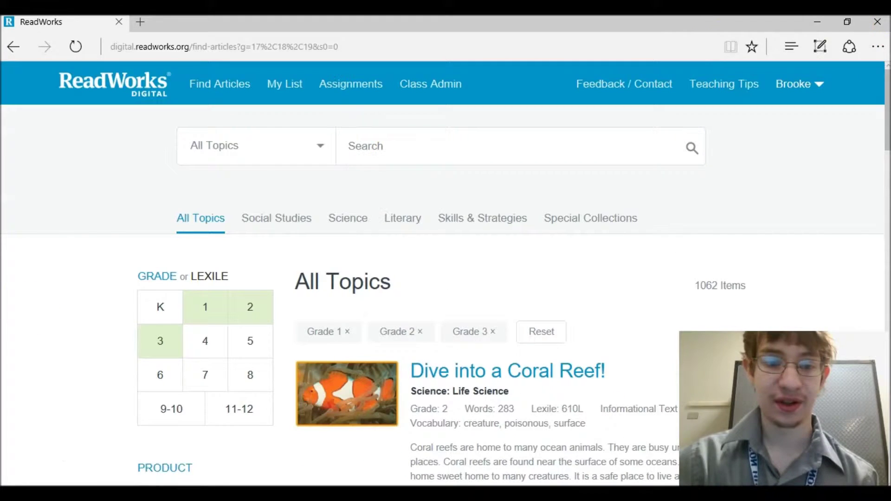
pyautogui.click(218, 308)
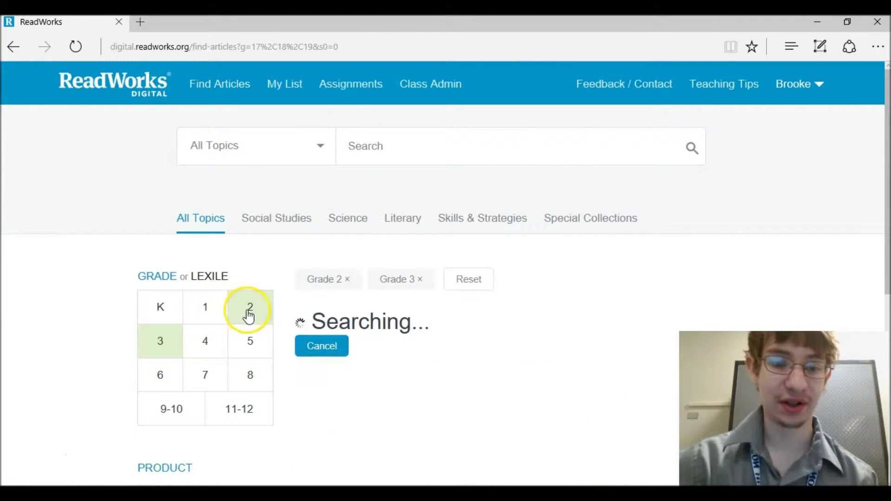
pyautogui.click(248, 311)
pyautogui.click(172, 355)
pyautogui.click(183, 420)
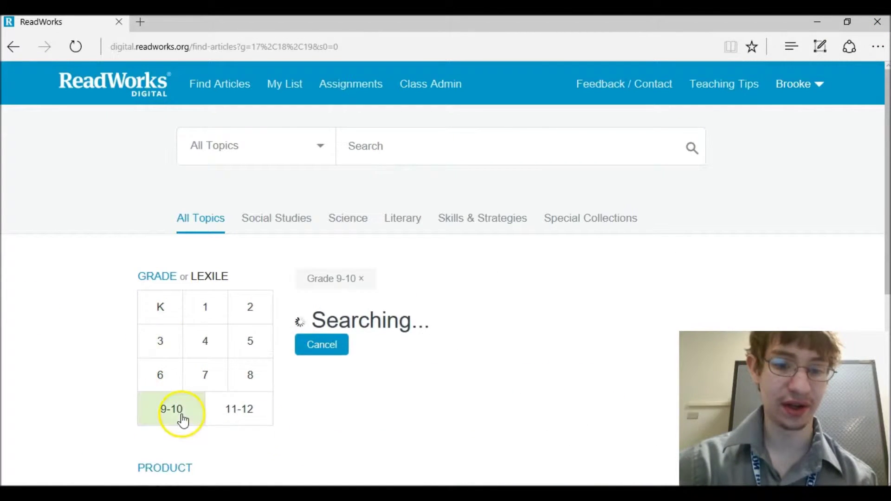
pyautogui.click(240, 400)
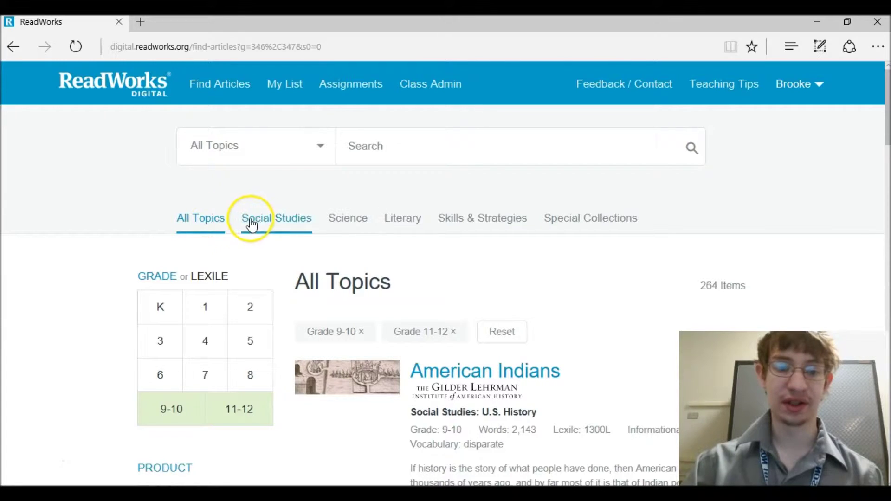
pyautogui.scroll(-1, 875, 120)
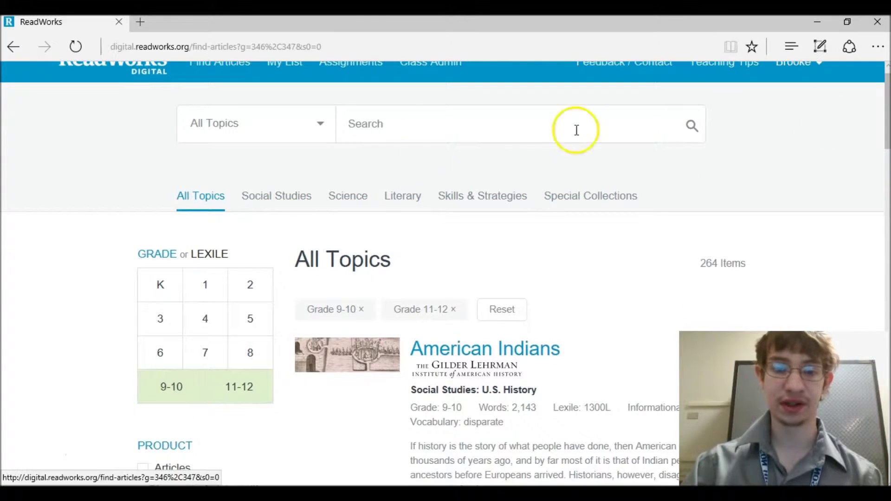
pyautogui.click(364, 202)
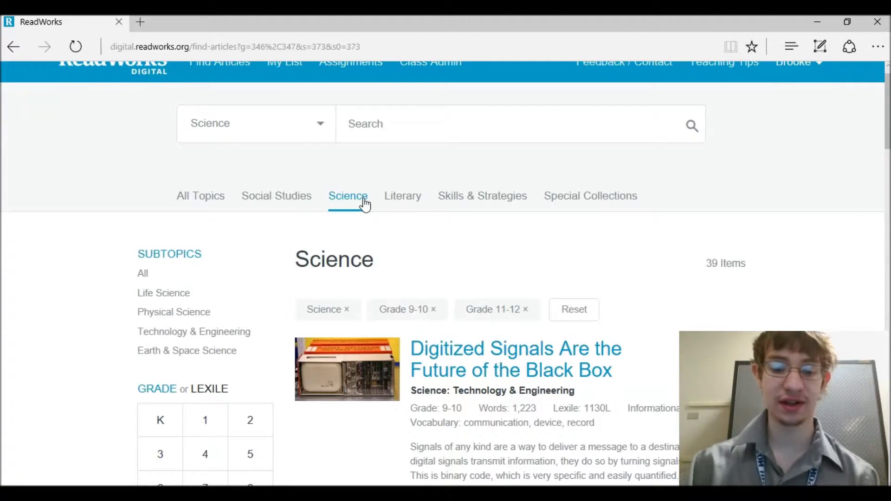
# - Save 'Digitized Signals Are the Future of the Black Box' to My List
pyautogui.moveTo(879, 123); pyautogui.dragTo(882, 156)
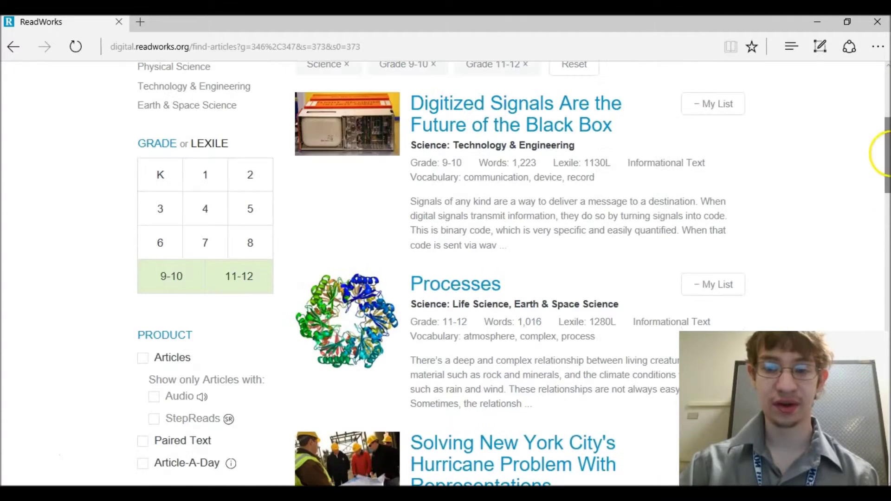
pyautogui.click(696, 108)
pyautogui.moveTo(877, 135); pyautogui.dragTo(882, 184)
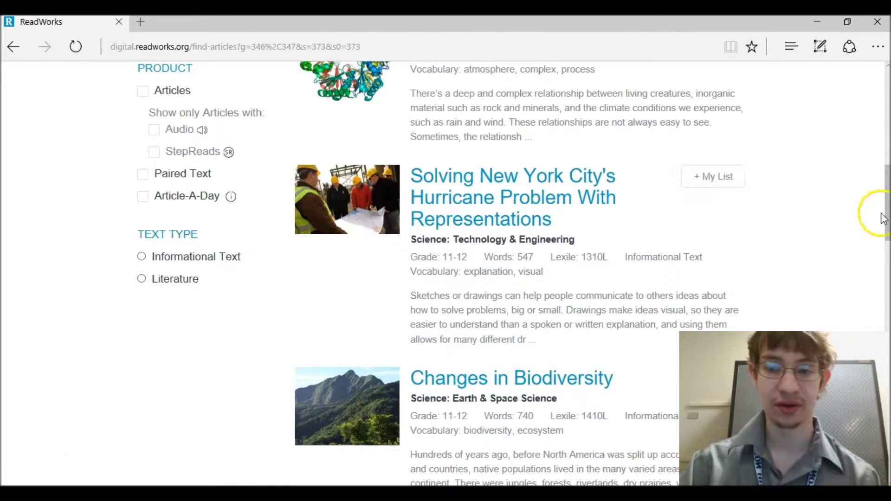
# - Open 'Changes in Biodiversity', view its vocabulary, save it to My List, then open My List
pyautogui.moveTo(881, 206); pyautogui.dragTo(883, 236)
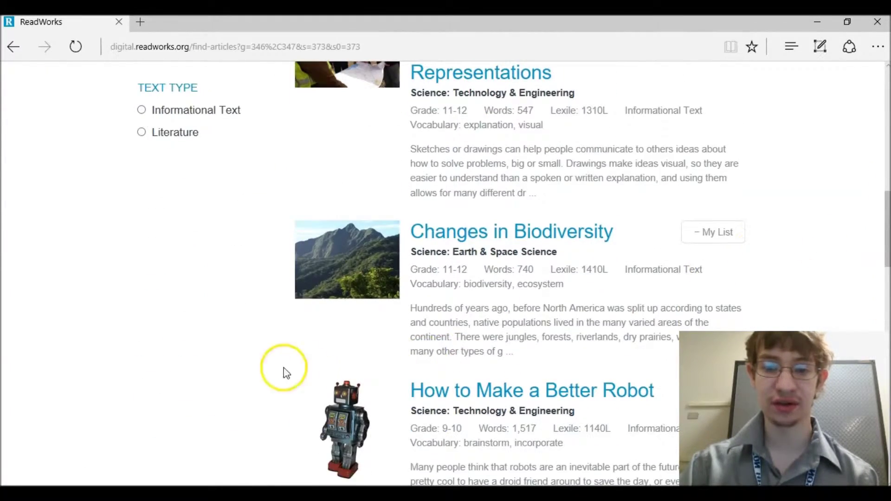
pyautogui.click(471, 230)
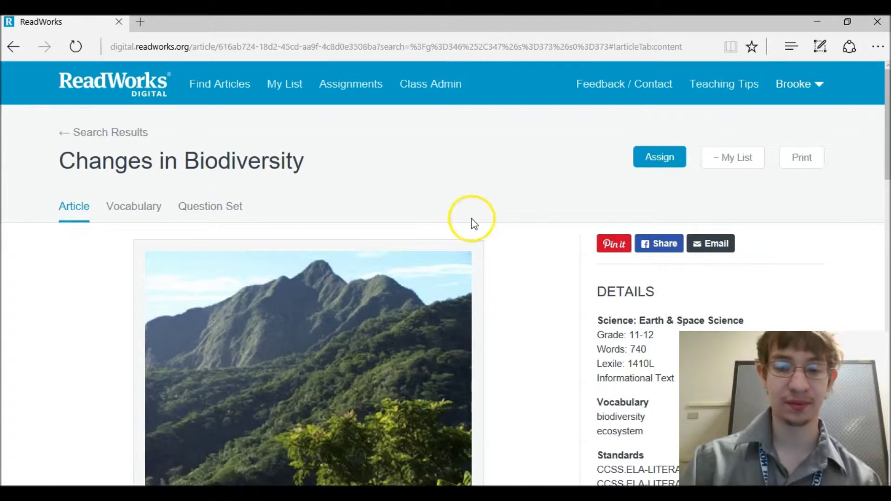
pyautogui.moveTo(885, 104); pyautogui.dragTo(885, 239)
pyautogui.scroll(5, 884, 239)
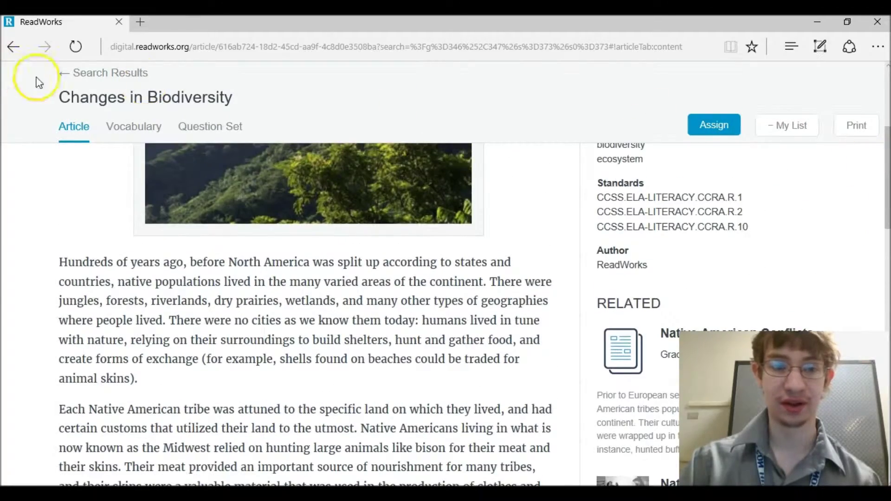
pyautogui.click(126, 121)
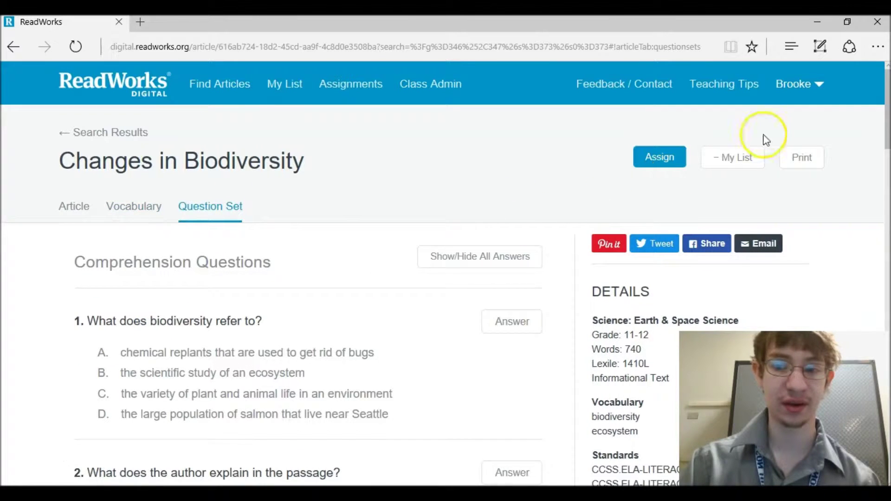
pyautogui.click(738, 163)
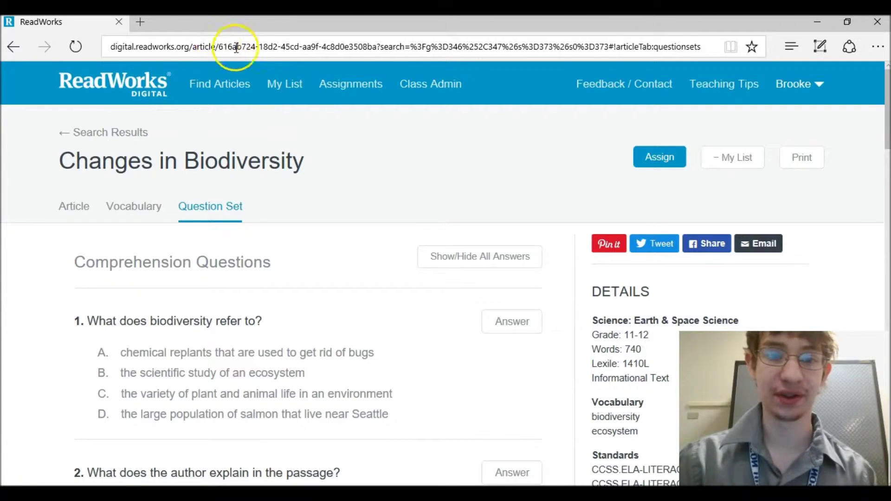
pyautogui.click(280, 92)
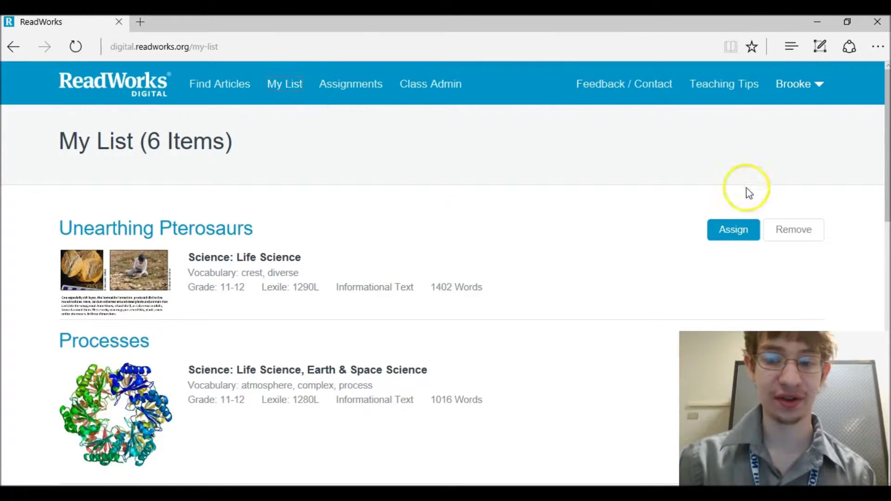
# - Open the Assign dialog for Unearthing Pterosaurs, then close it without assigning
pyautogui.moveTo(881, 165); pyautogui.dragTo(883, 407)
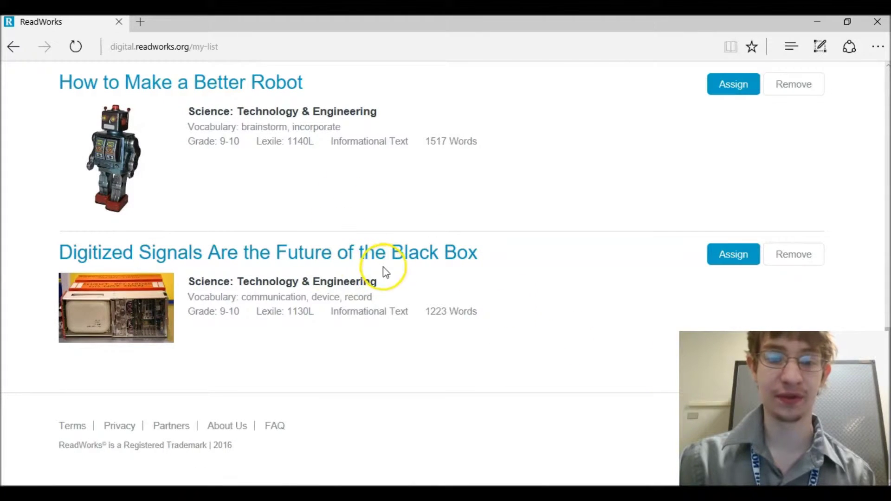
pyautogui.moveTo(883, 407); pyautogui.dragTo(879, 103)
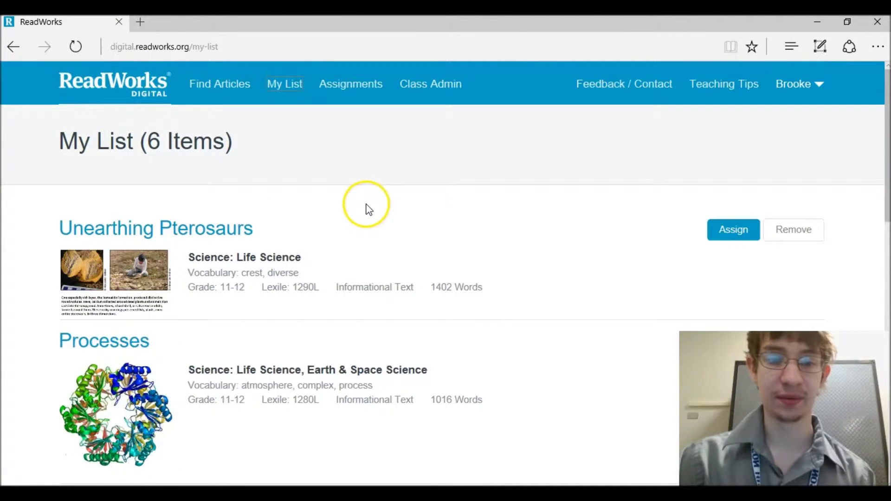
pyautogui.click(741, 230)
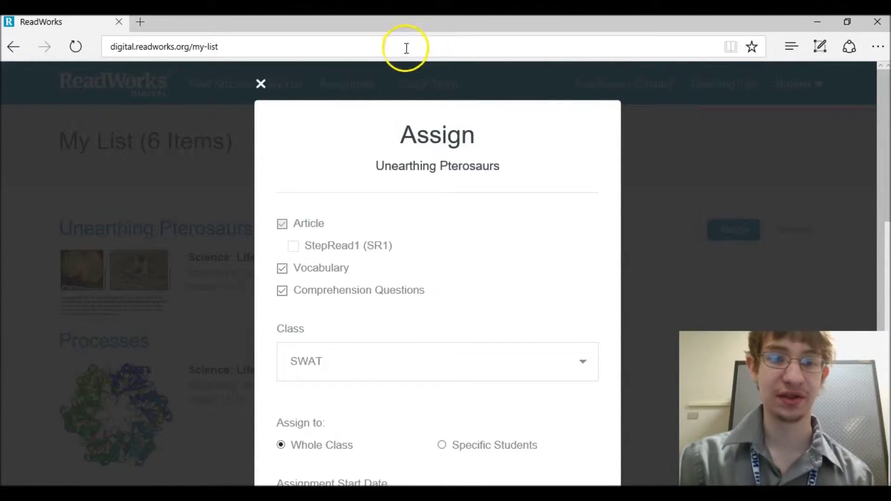
pyautogui.click(261, 85)
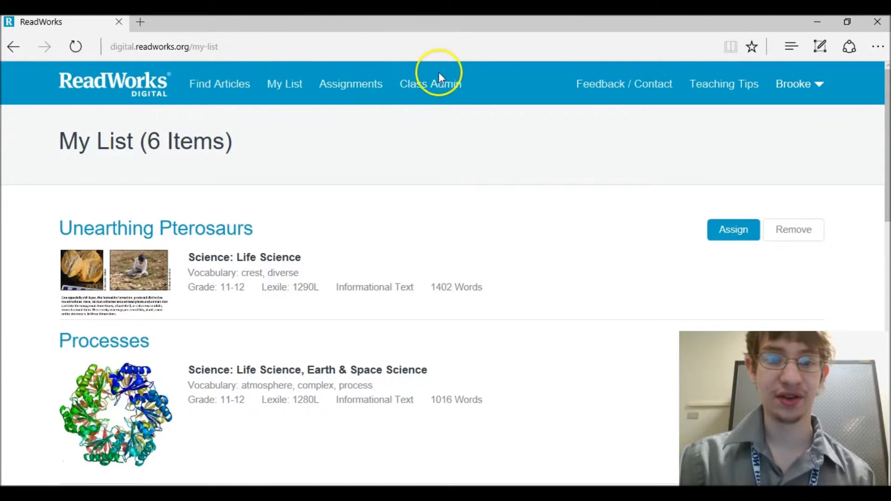
# - Create a grade 11-12 class named 'Swat 2' in Class Admin and choose to invite students by roster
pyautogui.click(435, 85)
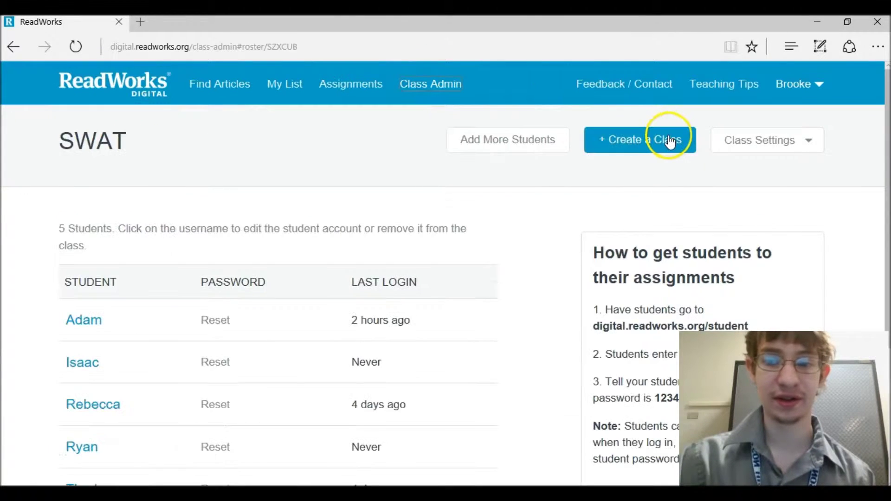
pyautogui.click(667, 140)
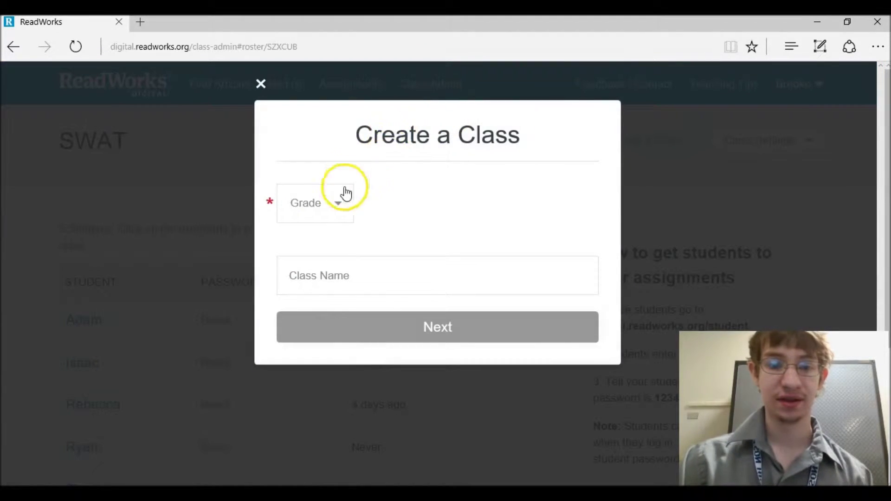
pyautogui.click(334, 204)
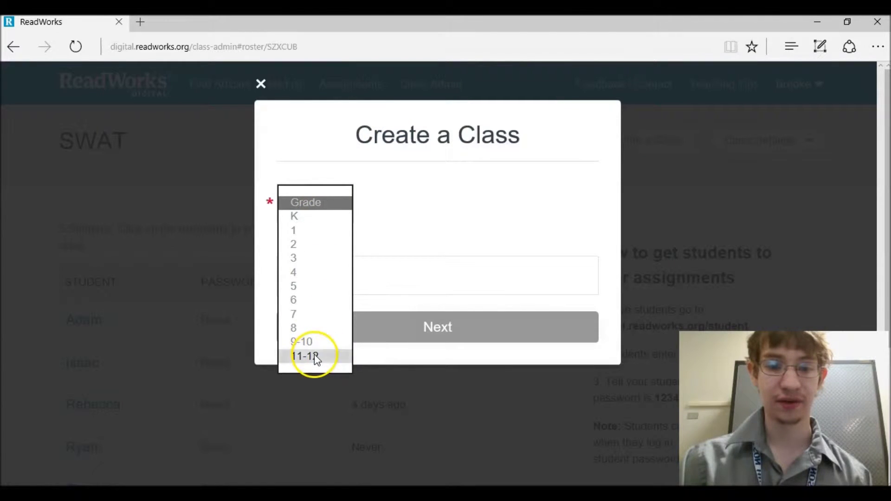
pyautogui.click(315, 356)
pyautogui.click(351, 275)
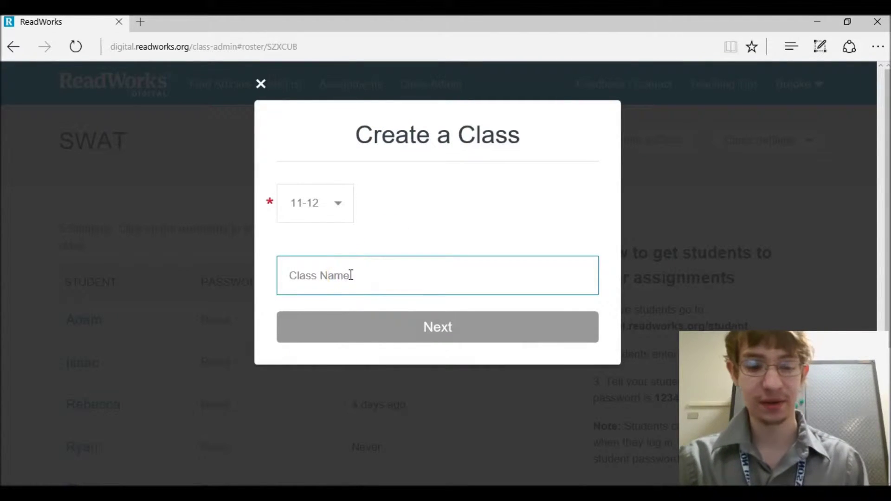
pyautogui.write('S')
pyautogui.press('BackSpace')
pyautogui.write('Swat')
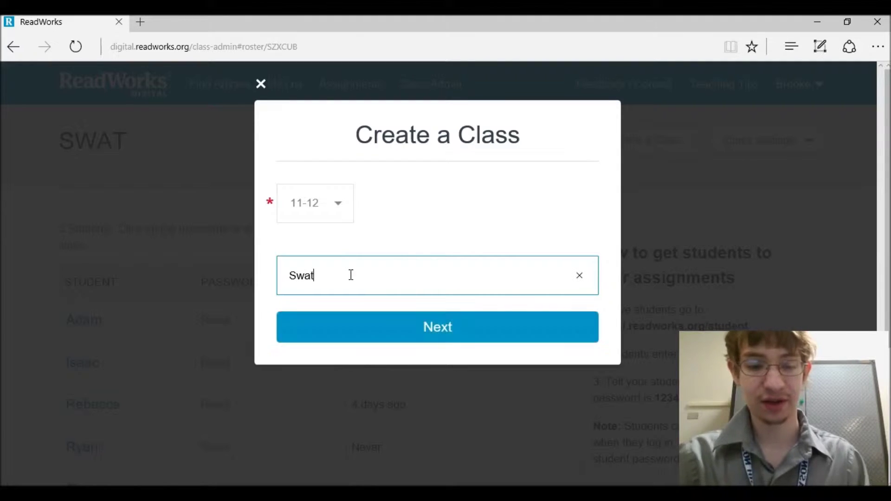
pyautogui.write(' 2')
pyautogui.click(359, 285)
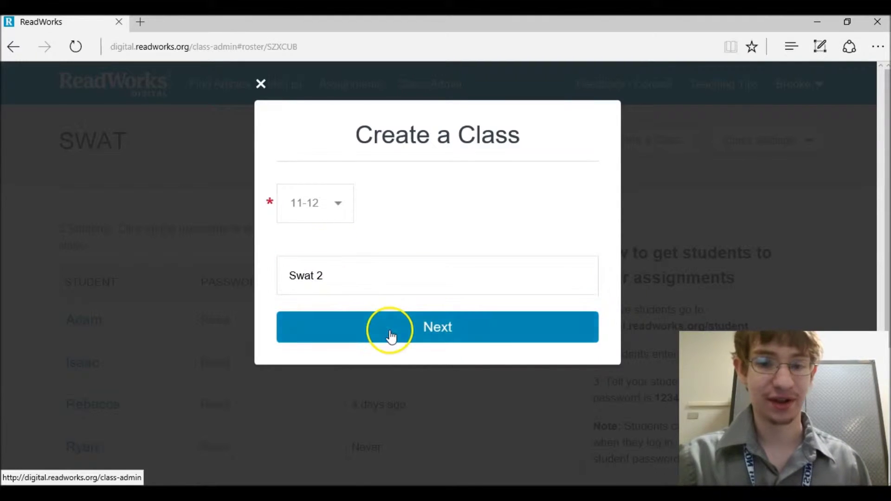
pyautogui.click(391, 337)
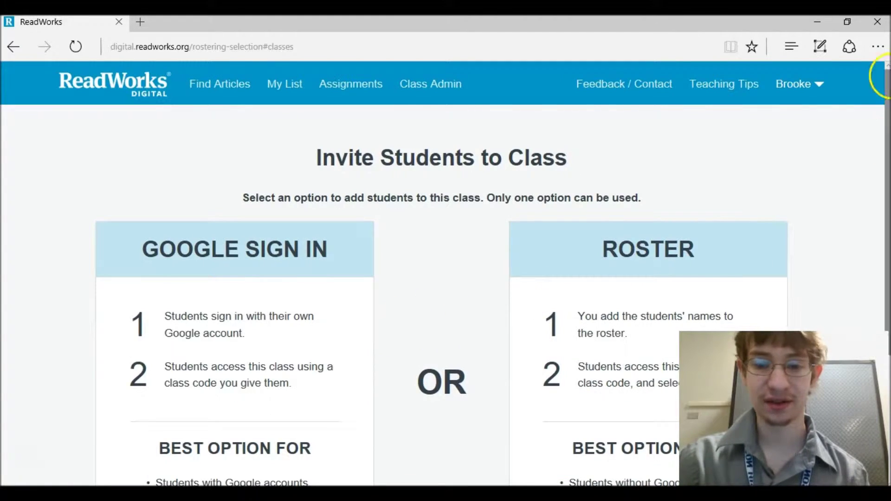
pyautogui.scroll(-2, 517, 216)
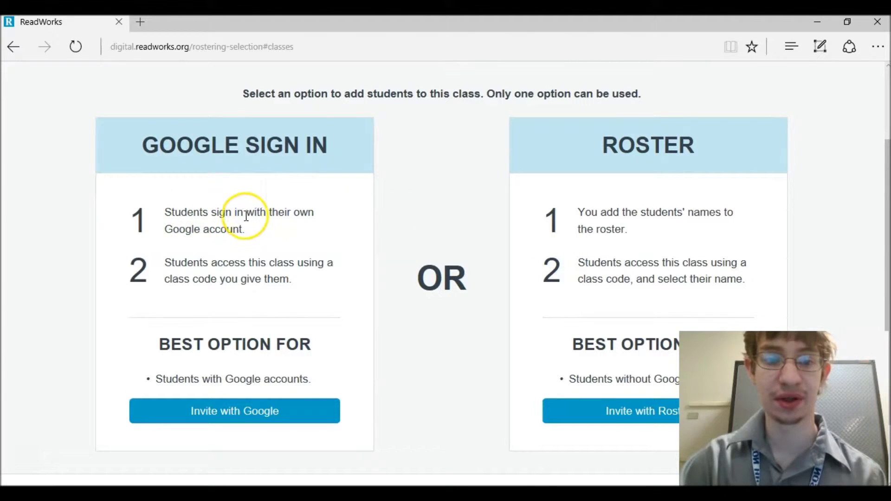
pyautogui.click(575, 410)
# - Enter a student's name, add them to Swat 2, and dismiss the Students Added confirmation
pyautogui.click(377, 187)
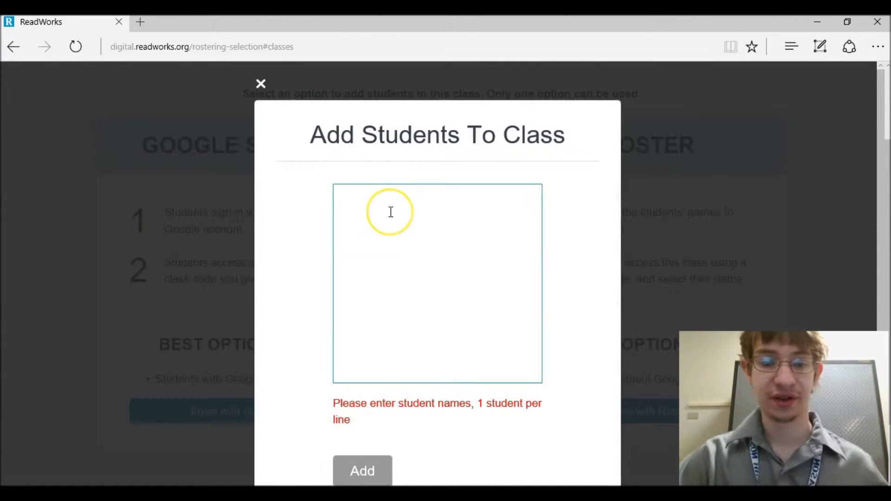
pyautogui.write('Adam')
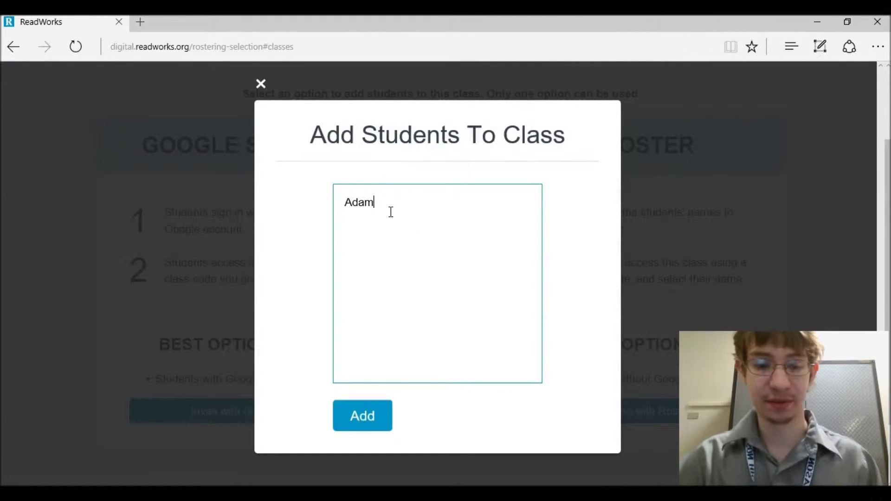
pyautogui.click(362, 415)
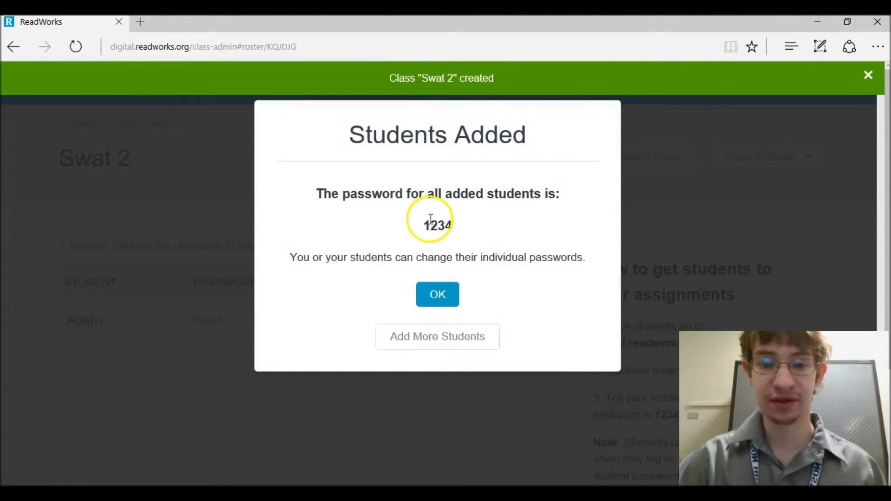
pyautogui.moveTo(429, 226); pyautogui.dragTo(455, 226)
pyautogui.click(436, 299)
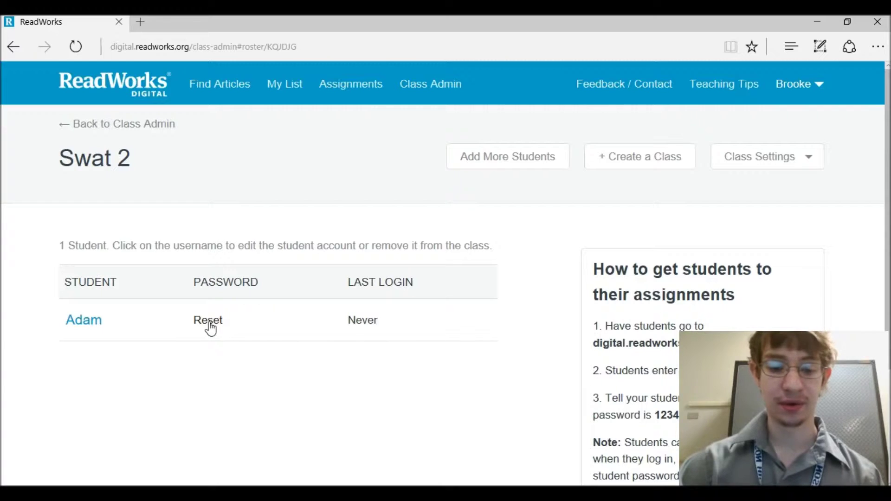
# - Add two more students by name via Add More Students, confirming each addition
pyautogui.click(485, 157)
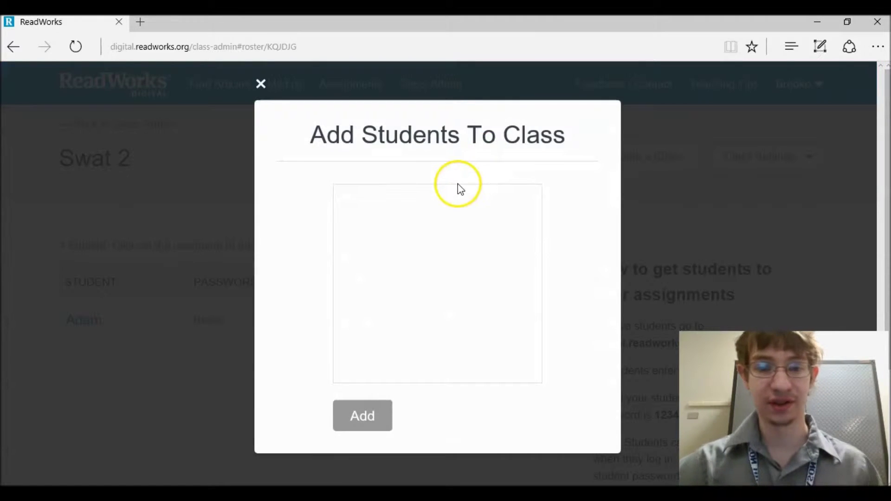
pyautogui.click(443, 219)
pyautogui.write('Someone')
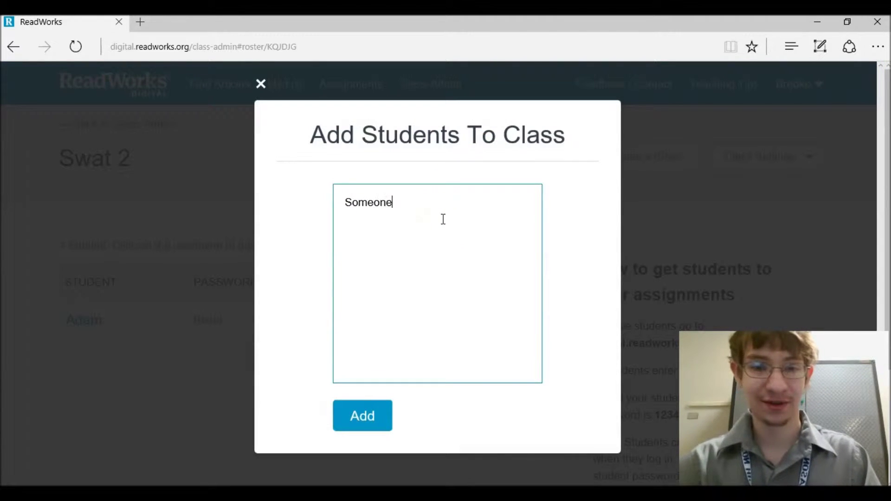
pyautogui.click(369, 414)
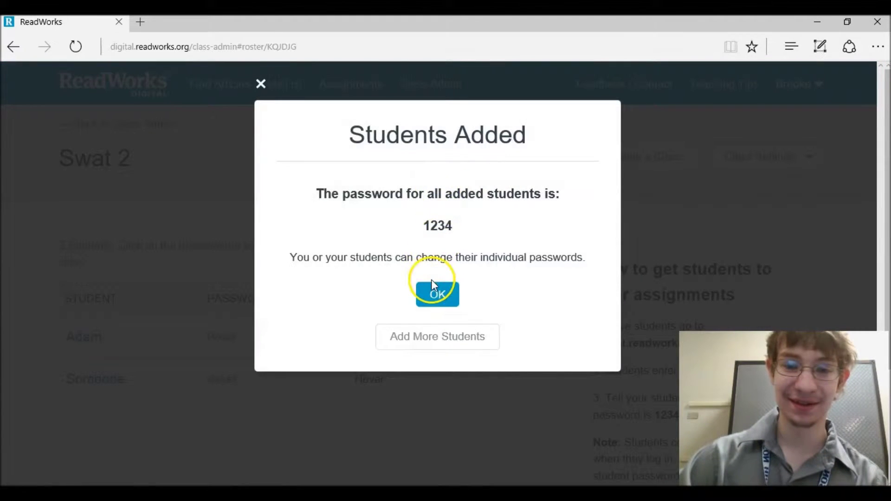
pyautogui.click(432, 292)
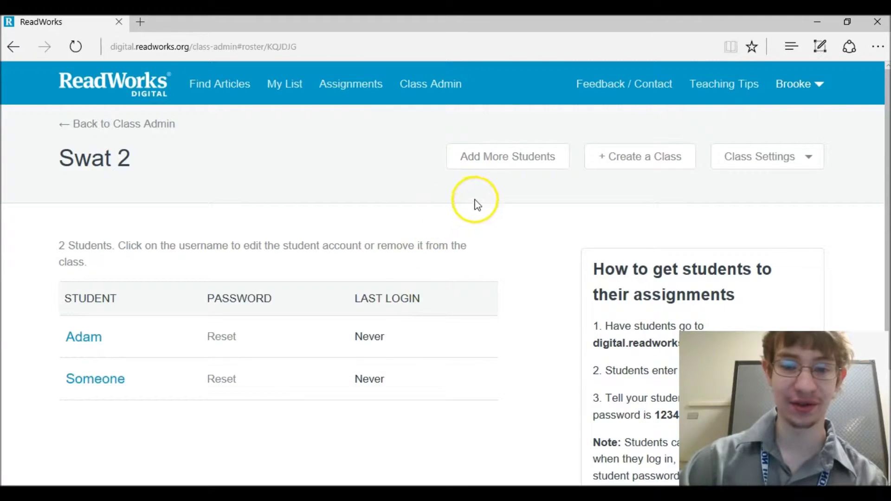
pyautogui.click(468, 154)
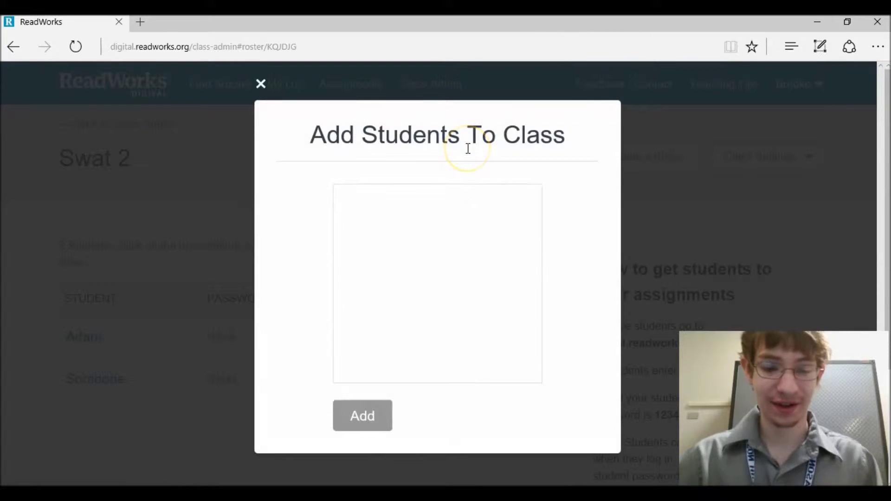
pyautogui.click(437, 196)
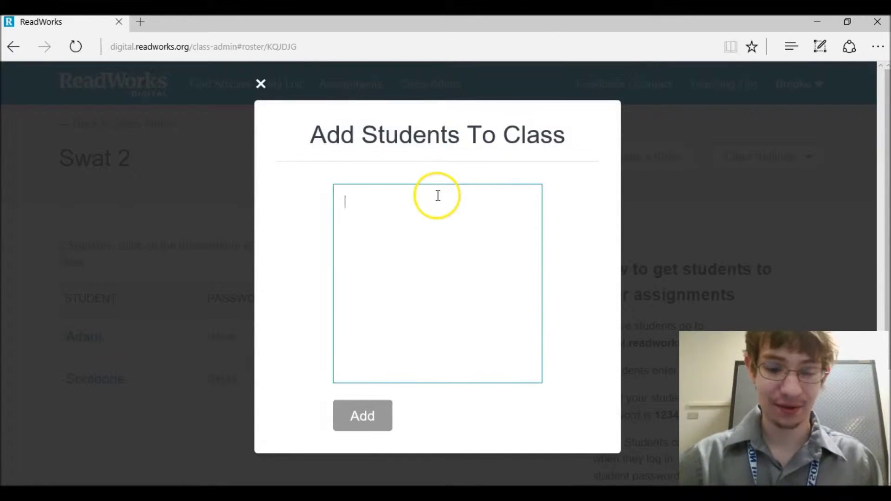
pyautogui.write('Billy')
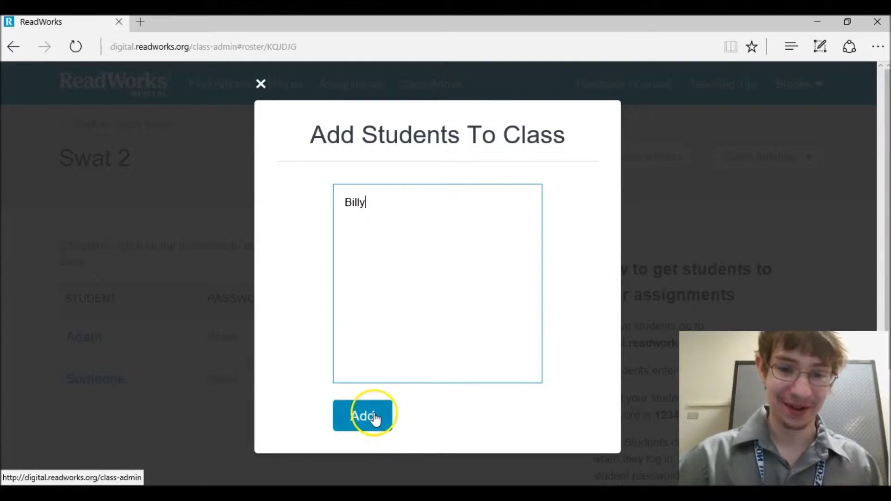
pyautogui.click(367, 417)
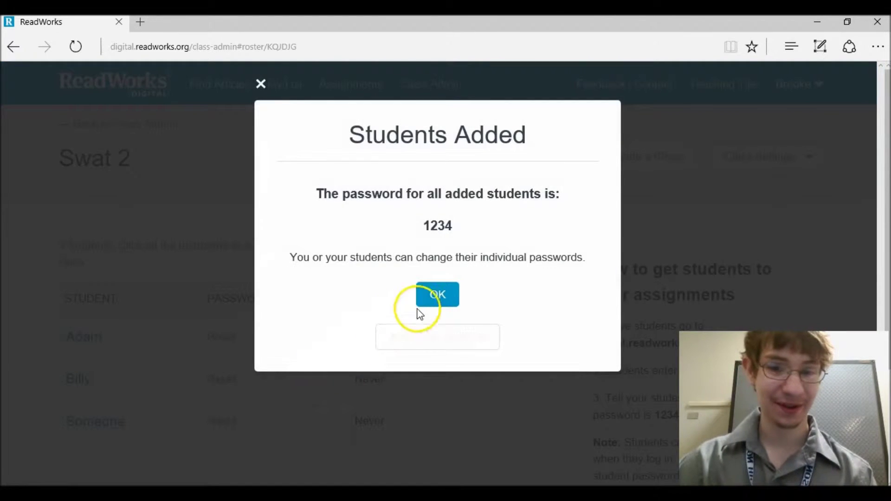
pyautogui.click(422, 300)
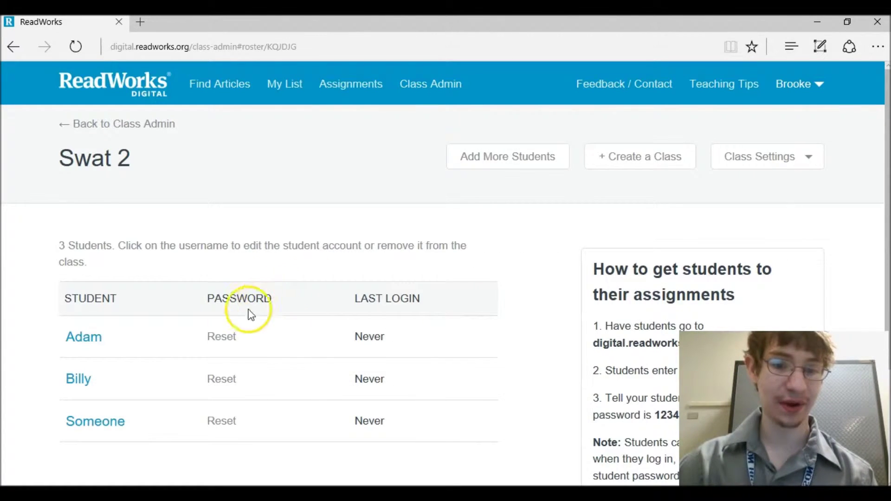
# - Reset the first and second students' passwords, entering and saving a new password for each
pyautogui.click(228, 333)
pyautogui.click(439, 201)
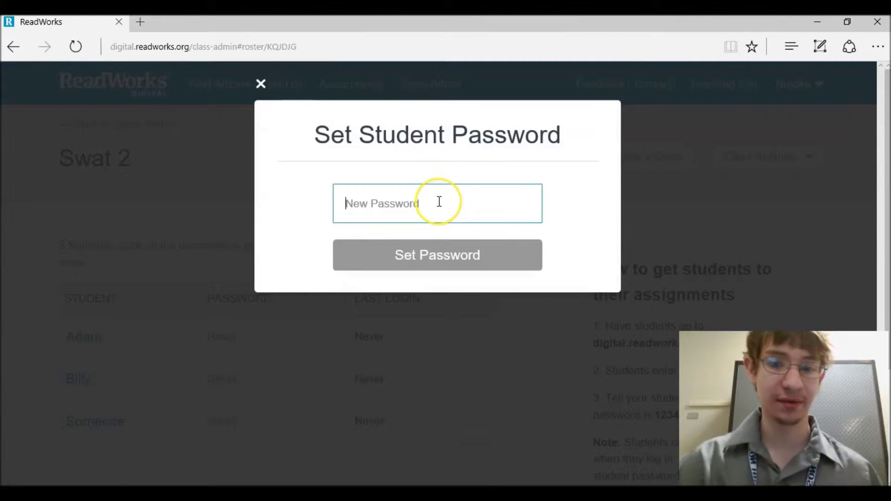
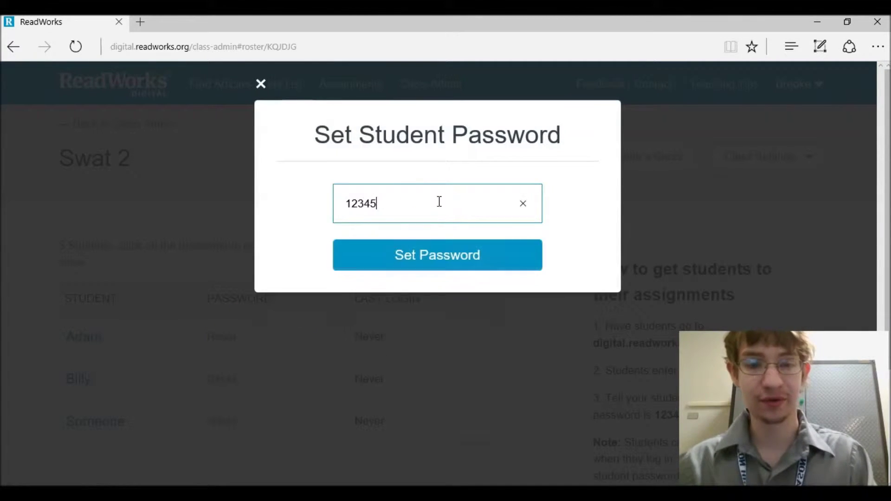
pyautogui.click(444, 258)
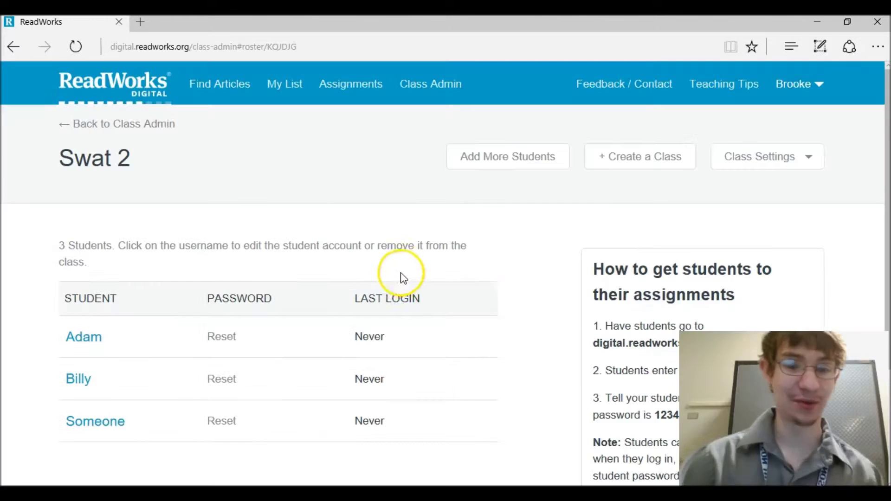
pyautogui.click(221, 377)
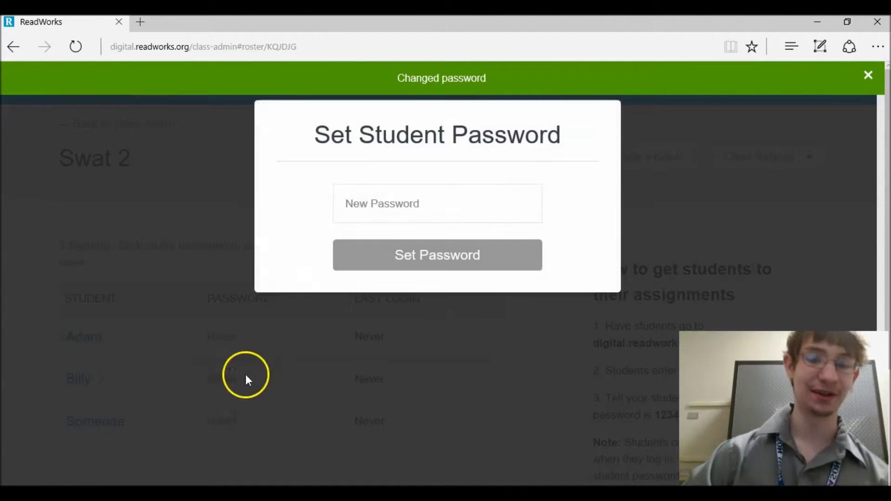
pyautogui.click(356, 204)
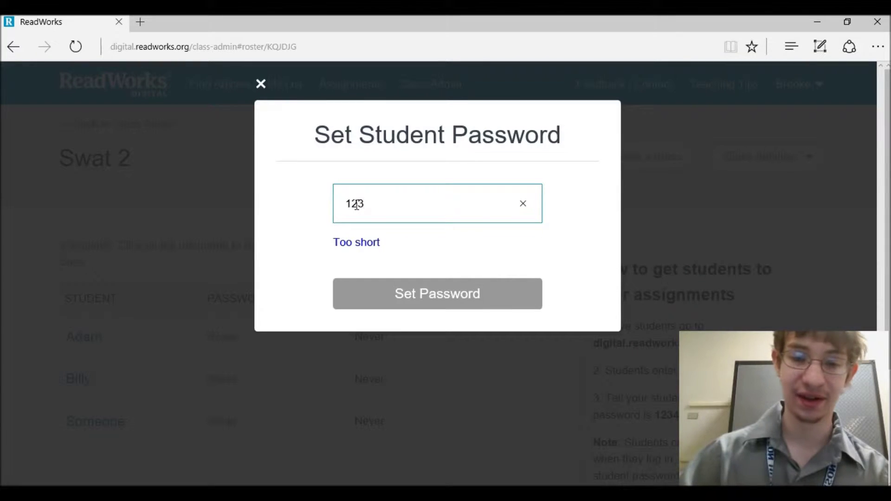
pyautogui.click(389, 262)
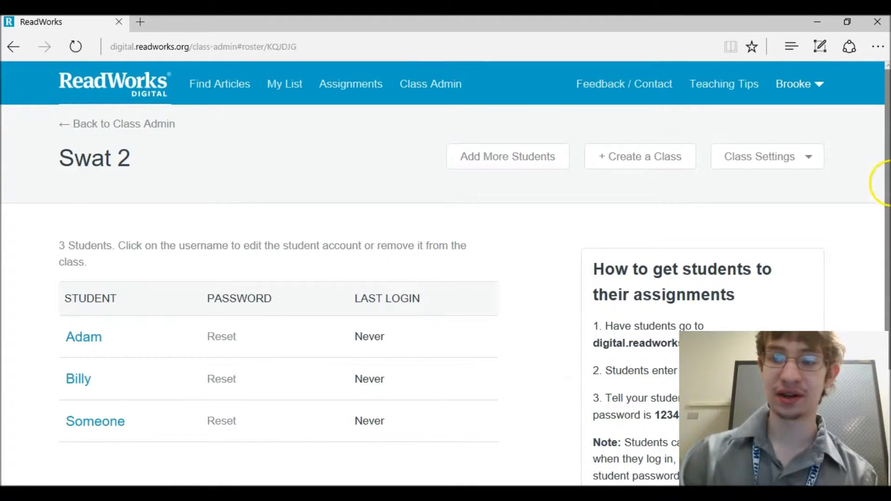
# - Highlight the Swat 2 class code on the roster, then scroll back to the top
pyautogui.scroll(-2, 874, 181)
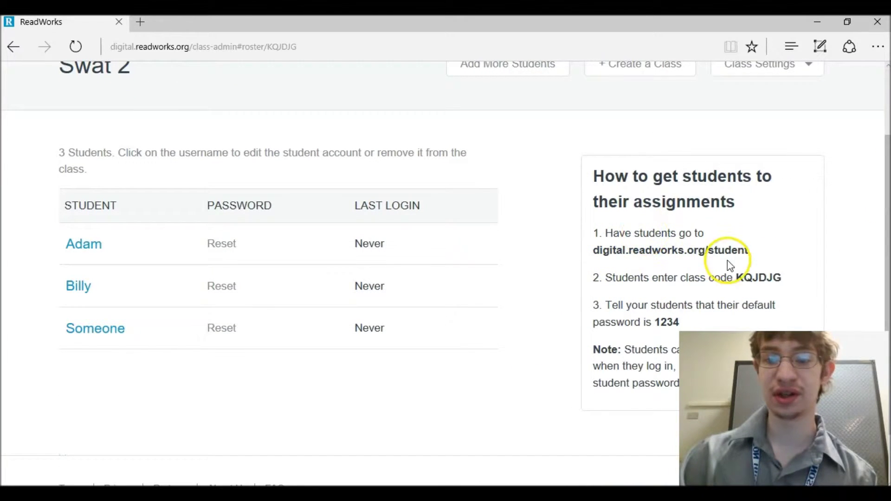
pyautogui.doubleClick(737, 279)
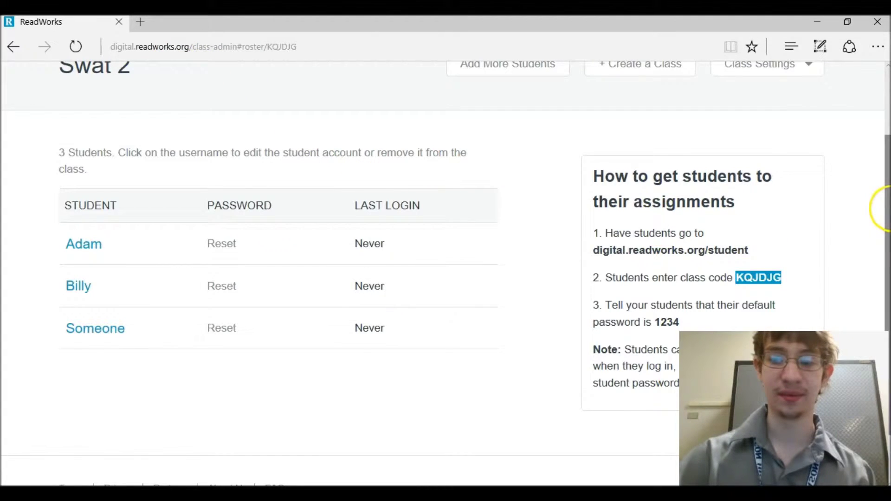
pyautogui.moveTo(886, 204); pyautogui.dragTo(886, 86)
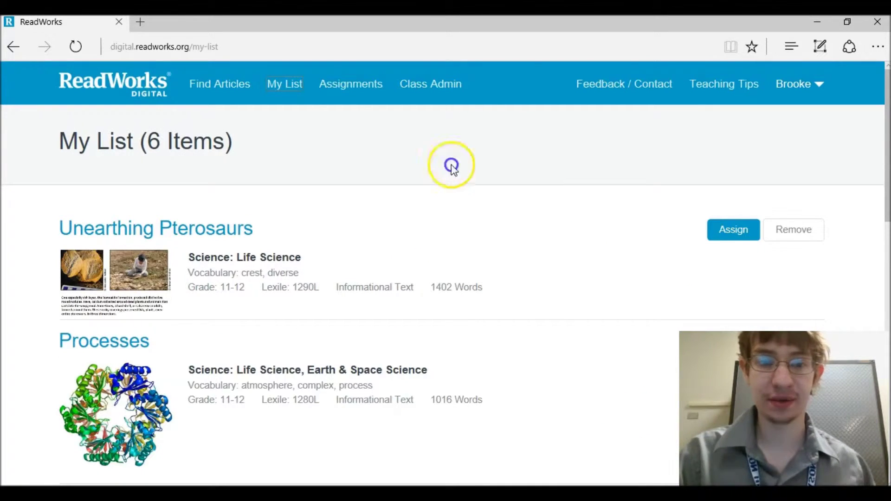
# - Start assigning saved article Unearthing Pterosaurs with article, vocabulary and questions all included
pyautogui.click(294, 90)
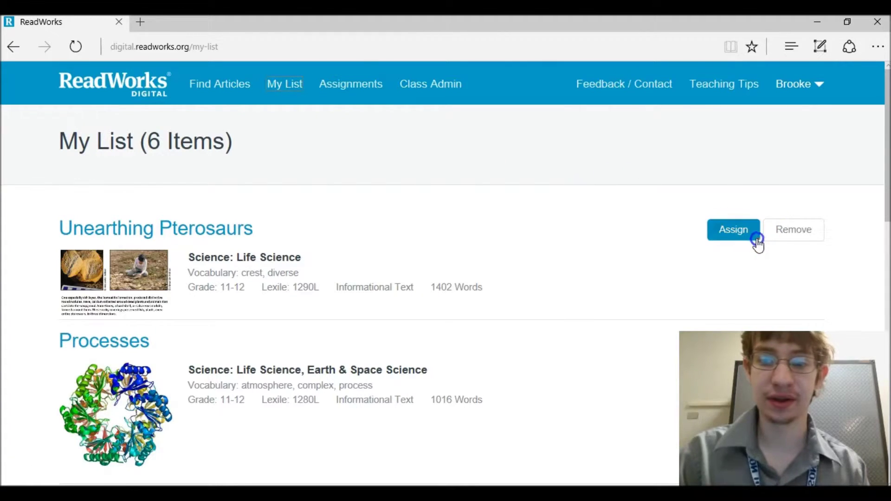
pyautogui.click(737, 236)
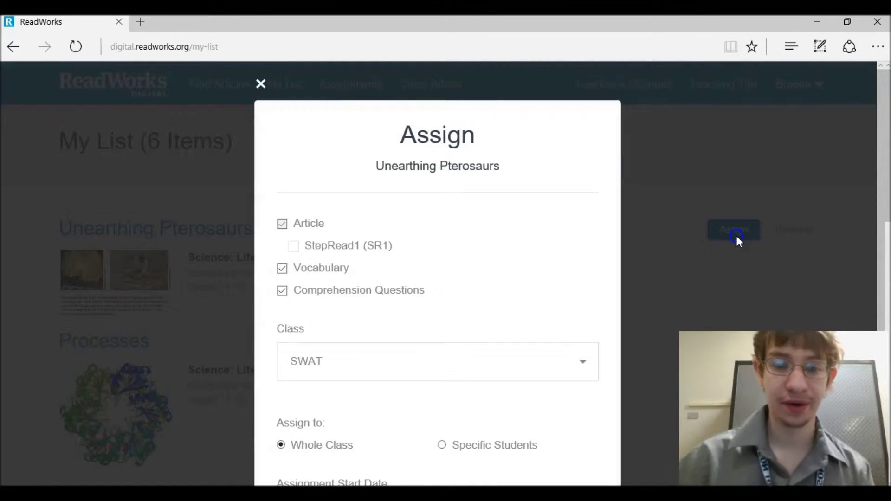
pyautogui.moveTo(881, 203); pyautogui.dragTo(884, 263)
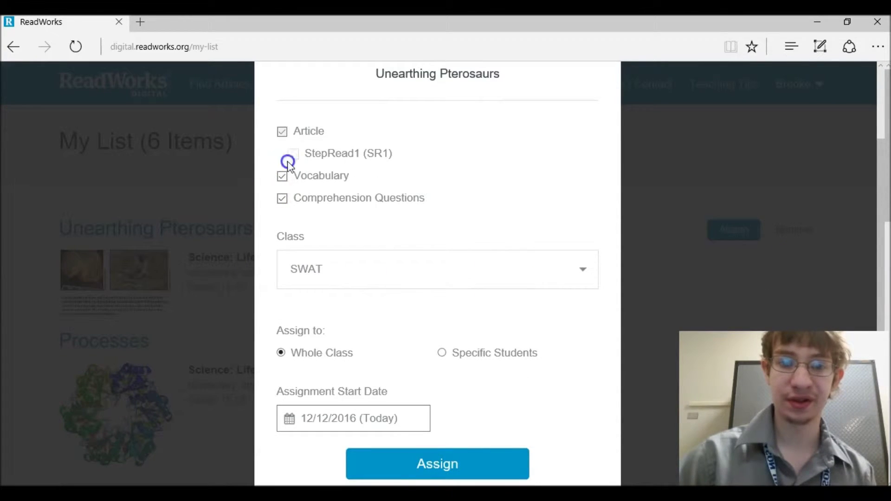
pyautogui.click(282, 131)
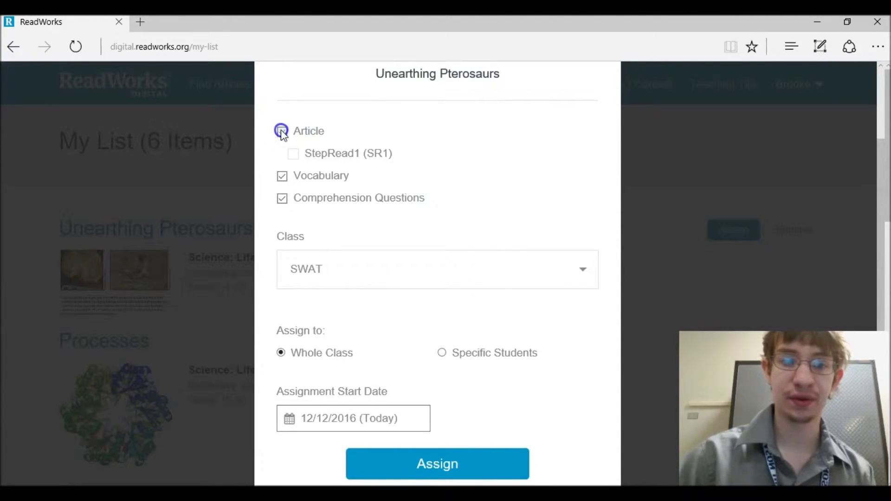
pyautogui.click(293, 153)
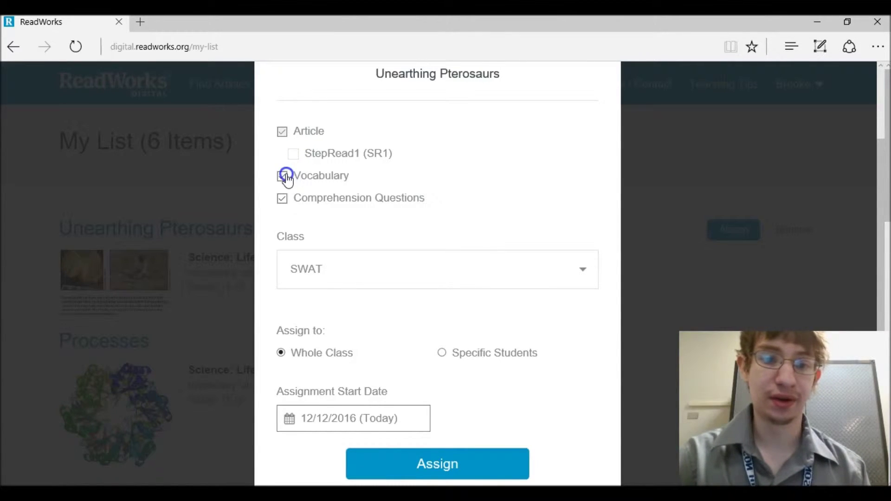
pyautogui.click(283, 178)
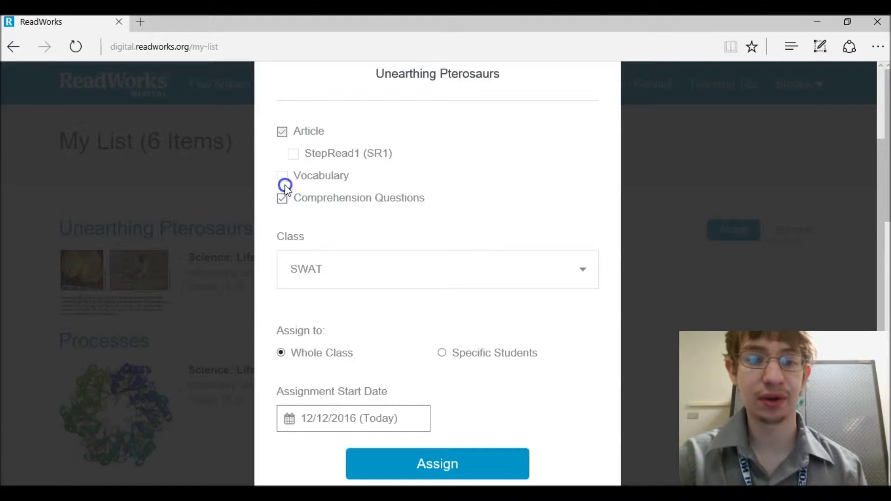
pyautogui.click(285, 182)
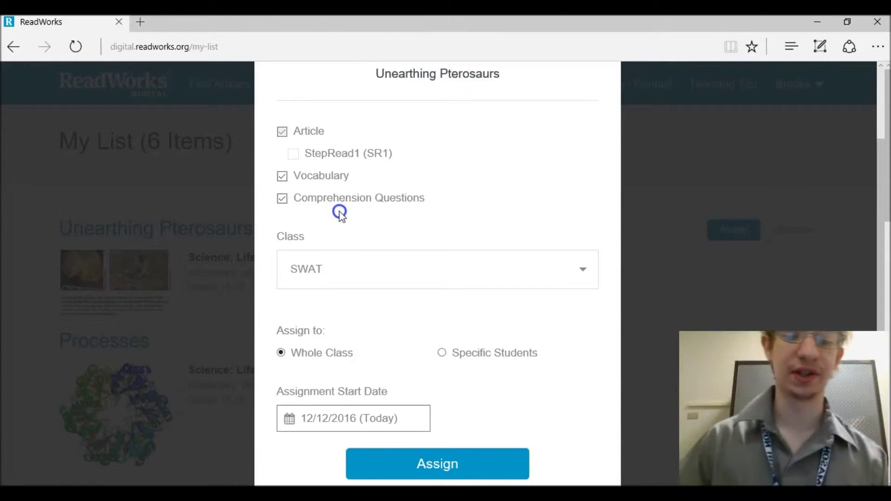
# - Assign it to the whole Swat 2 class starting 12/12/2016 and go to the assignments list
pyautogui.click(338, 258)
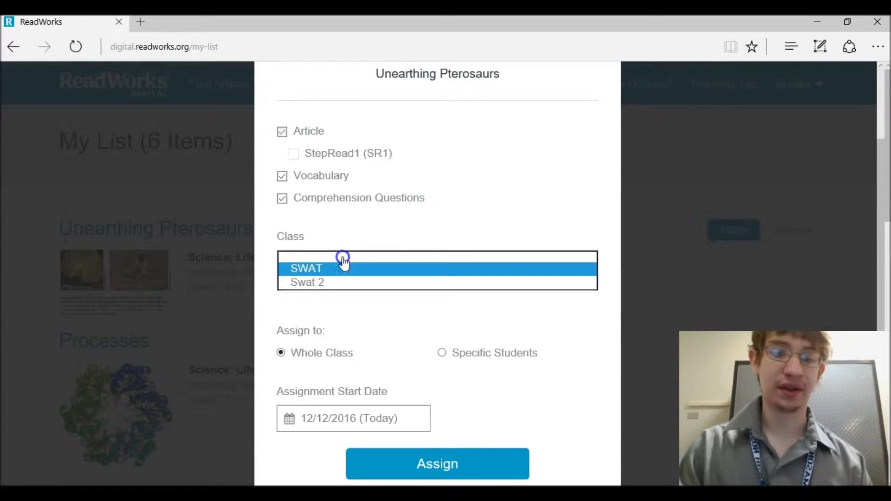
pyautogui.click(308, 288)
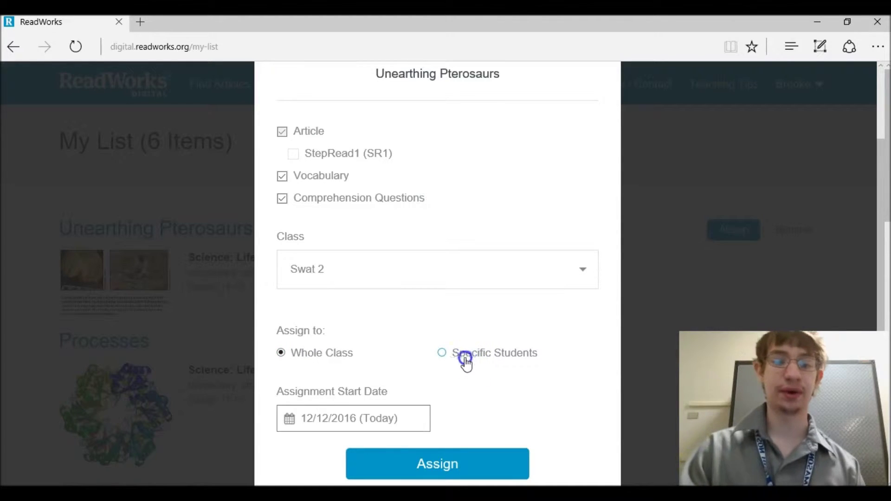
pyautogui.click(449, 361)
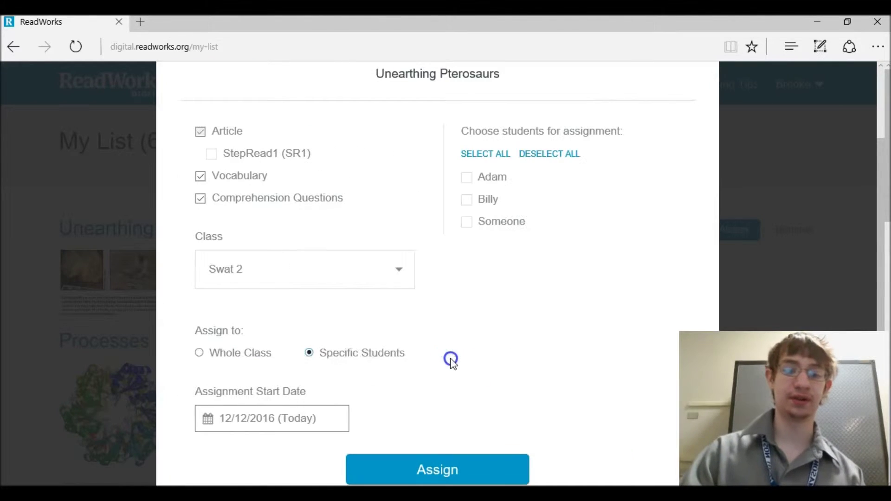
pyautogui.click(204, 360)
pyautogui.click(389, 407)
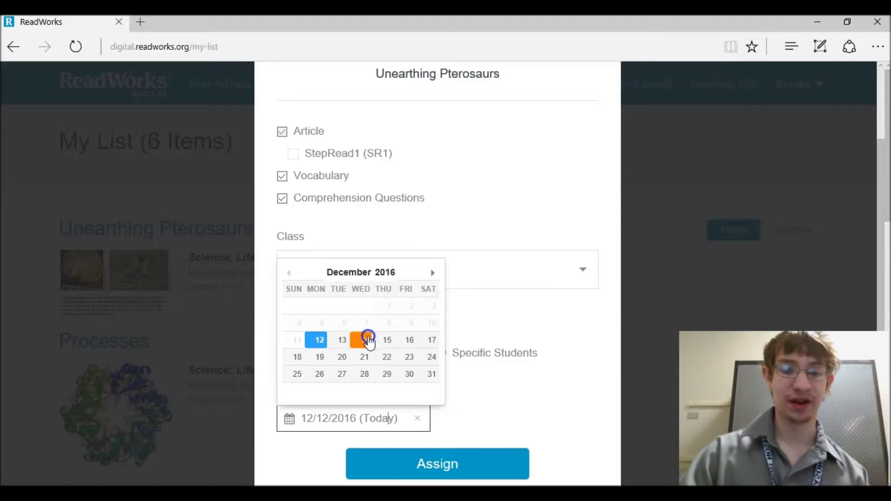
pyautogui.click(409, 344)
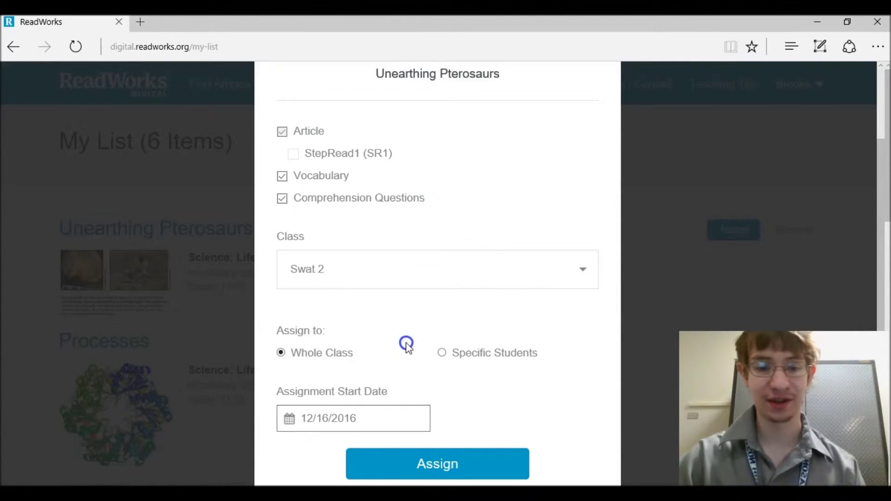
pyautogui.click(358, 410)
pyautogui.click(320, 337)
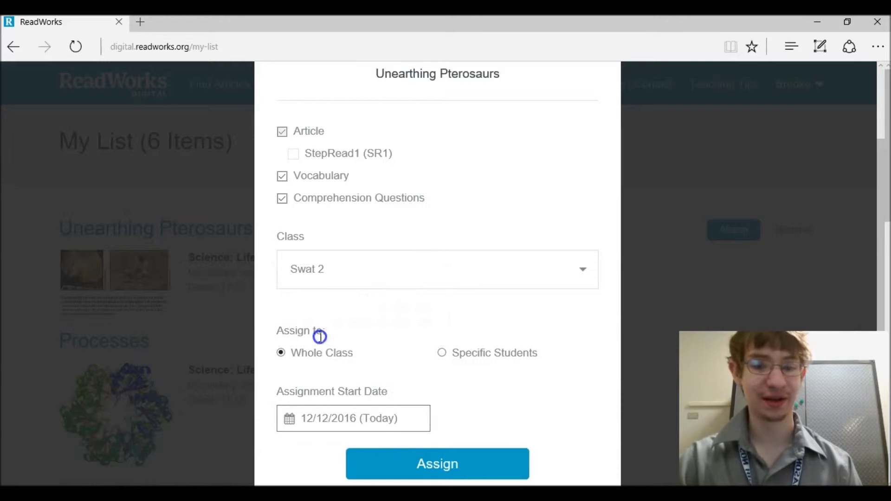
pyautogui.click(490, 466)
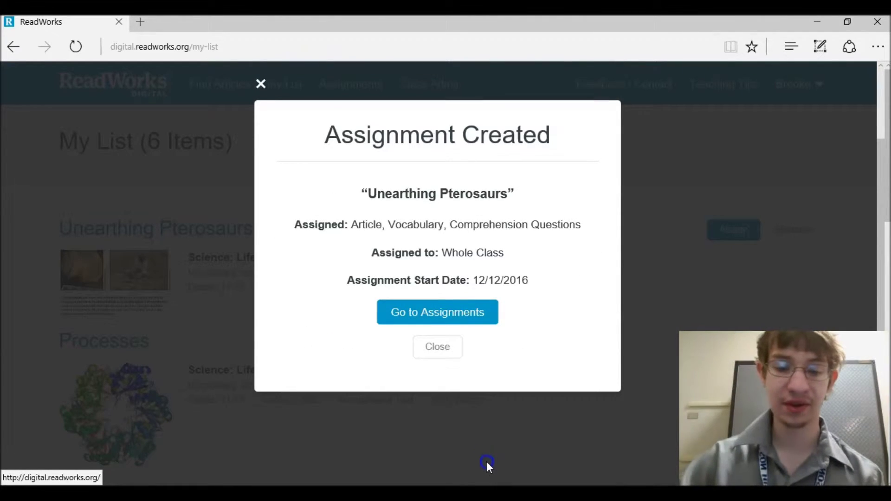
pyautogui.click(453, 312)
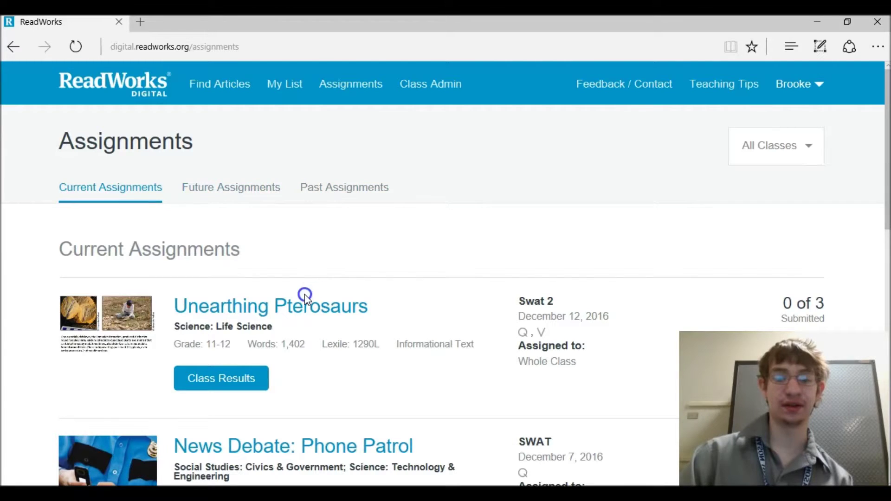
# - Open the Class Results for the Unearthing Pterosaurs assignment
pyautogui.click(239, 370)
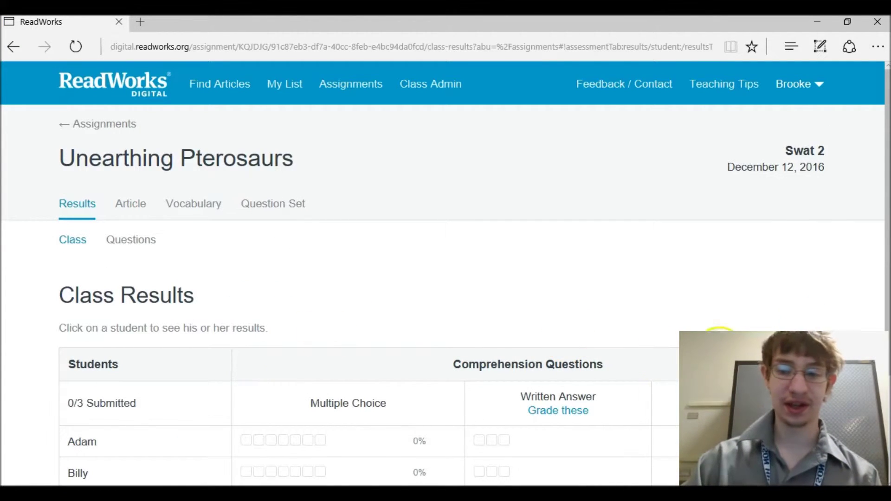
# - Look through Unearthing Pterosaurs' per-question Grade these results, then return to the assignments list
pyautogui.scroll(-4, 887, 267)
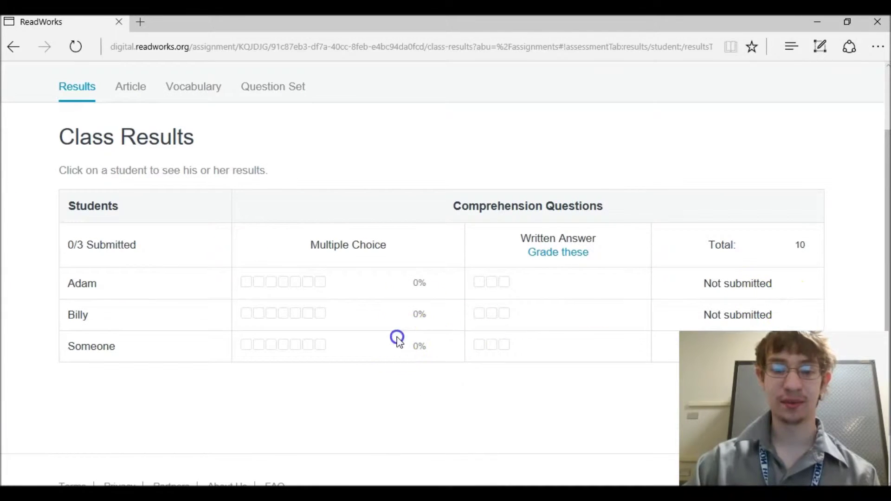
pyautogui.click(557, 250)
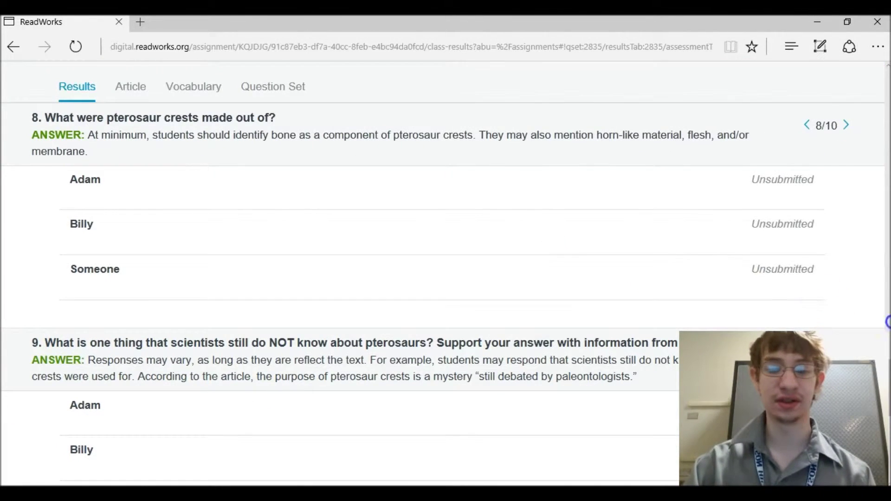
pyautogui.moveTo(888, 367); pyautogui.dragTo(851, 218)
pyautogui.moveTo(886, 261); pyautogui.dragTo(790, 65)
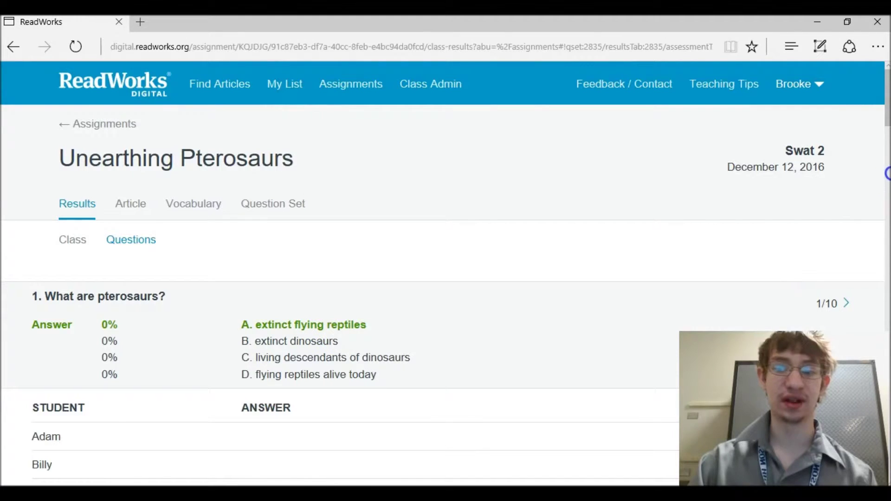
pyautogui.moveTo(887, 104)
pyautogui.mouseDown()
pyautogui.moveTo(887, 367)
pyautogui.moveTo(887, 93)
pyautogui.mouseUp()
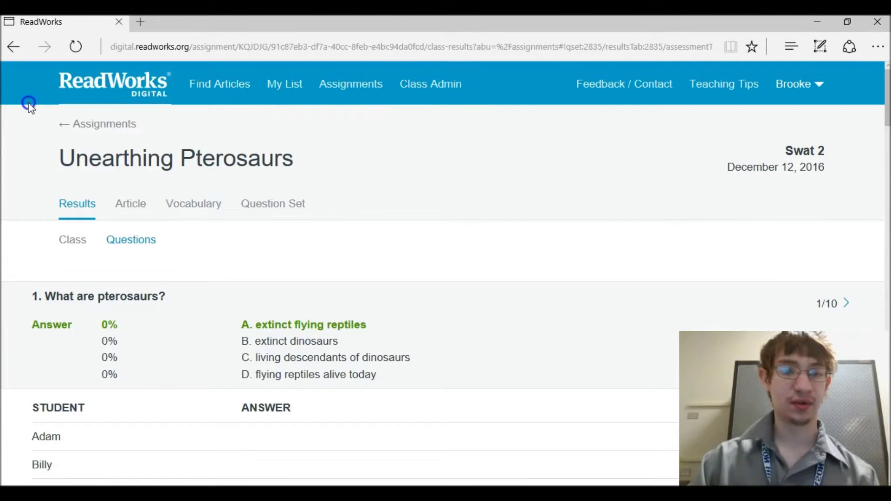
pyautogui.click(70, 123)
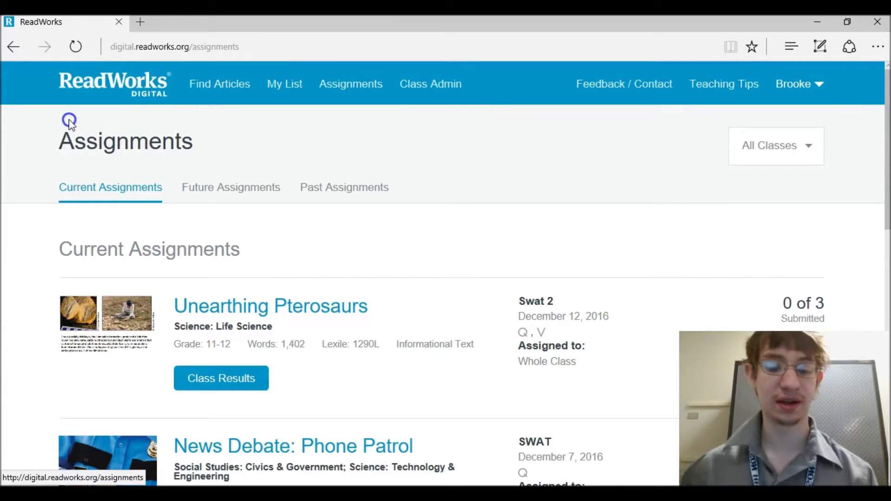
# - Open News Debate: Phone Patrol's Class Results and scroll to the 3/5 submitted table
pyautogui.moveTo(887, 166); pyautogui.dragTo(888, 226)
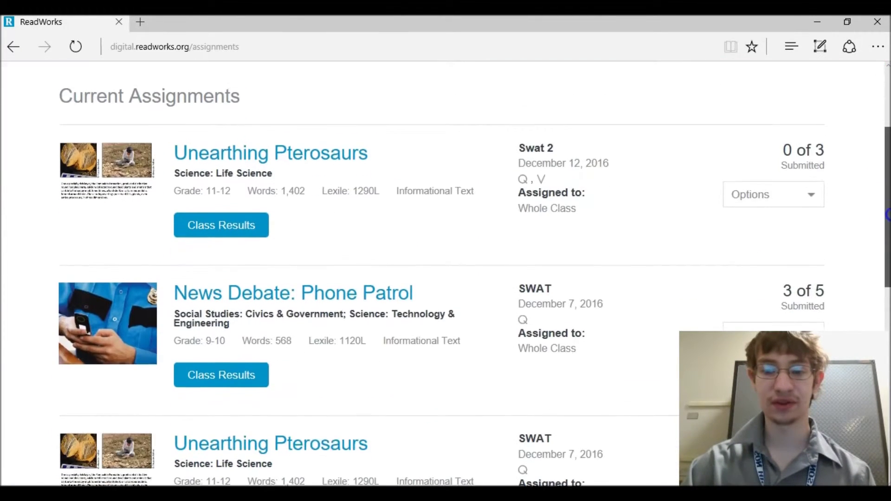
pyautogui.click(209, 374)
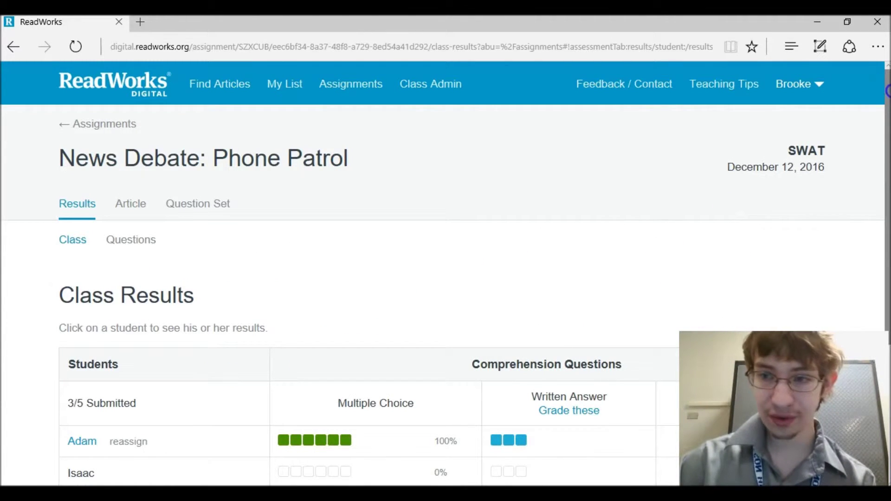
pyautogui.moveTo(888, 98); pyautogui.dragTo(887, 185)
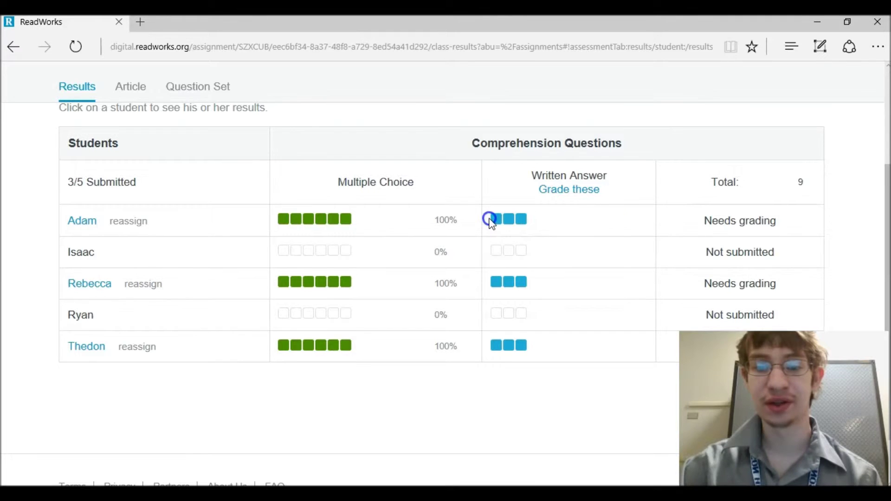
pyautogui.moveTo(887, 297); pyautogui.dragTo(888, 185)
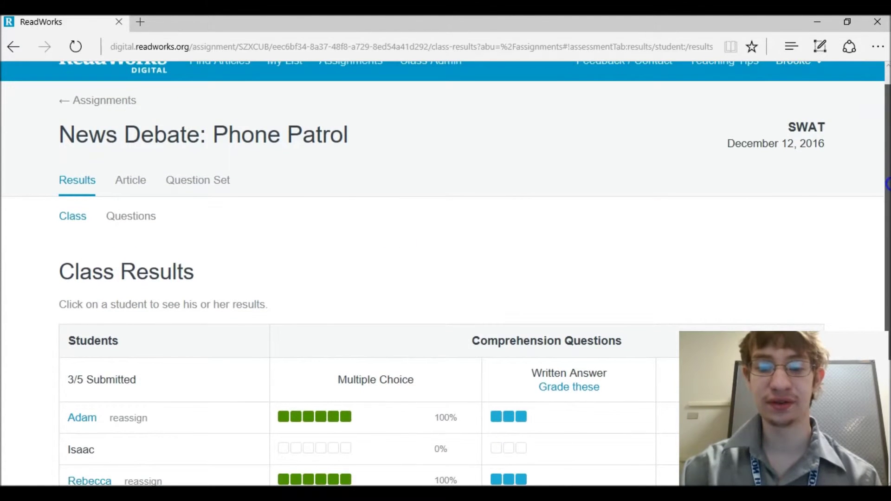
# - Open Phone Patrol's per-question results from the Written Answer 'Grade these' link
pyautogui.click(580, 388)
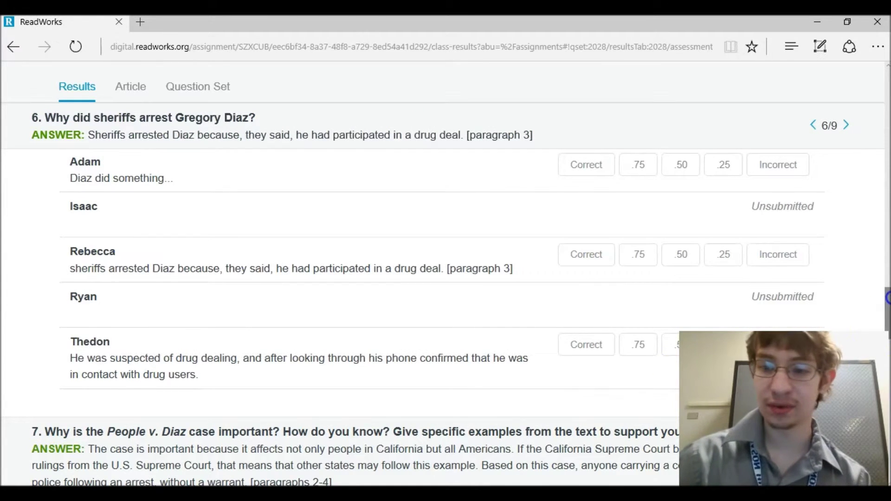
pyautogui.moveTo(887, 299); pyautogui.dragTo(882, 199)
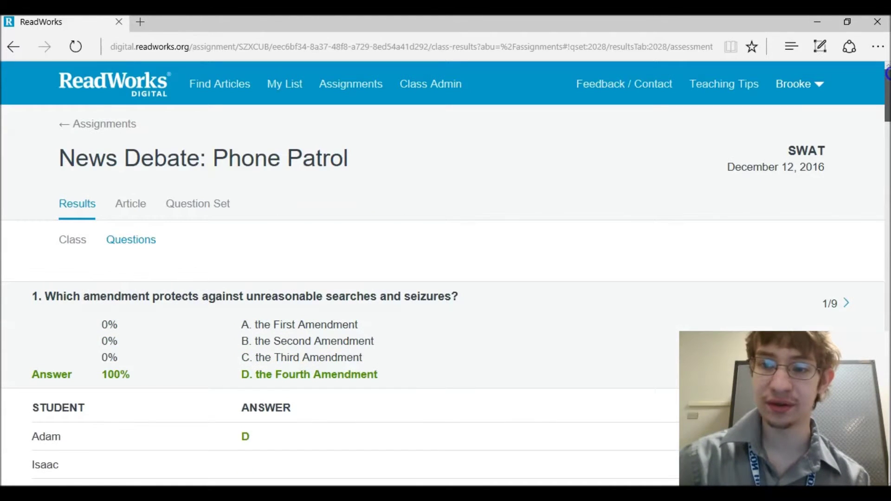
pyautogui.click(850, 190)
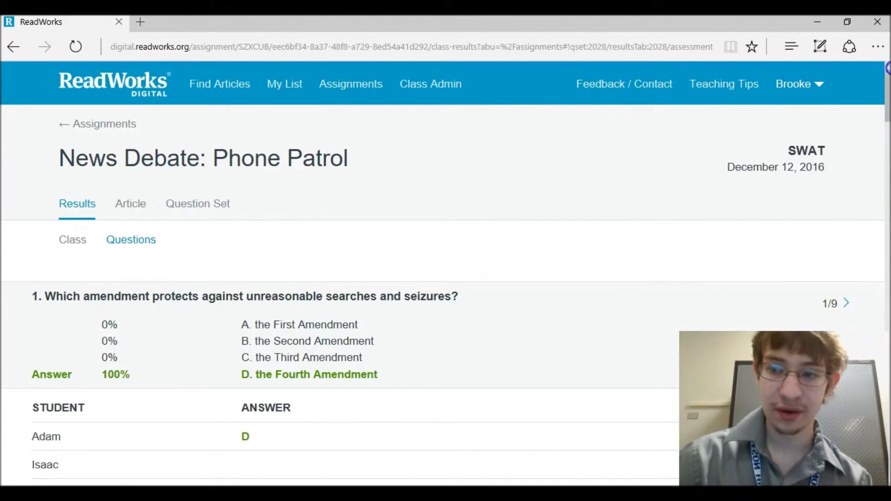
pyautogui.scroll(-5, 888, 69)
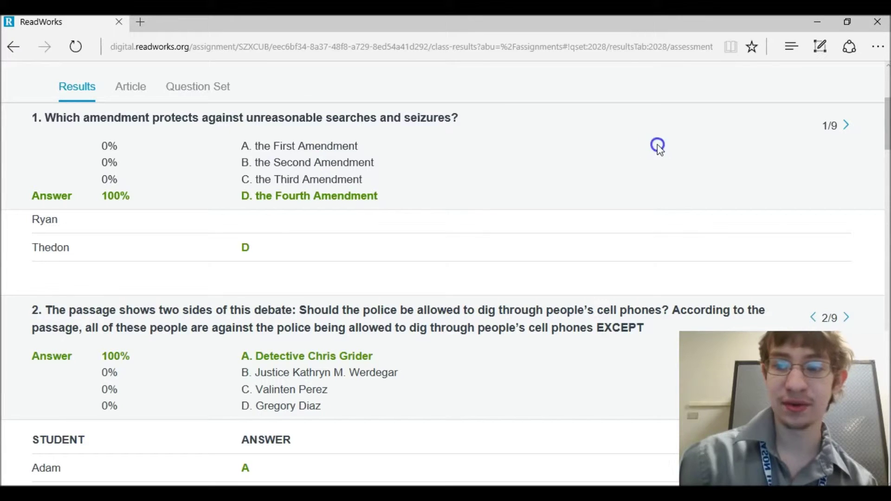
# - Step through questions 2 to 7, settling on question 6's written answers
pyautogui.click(841, 126)
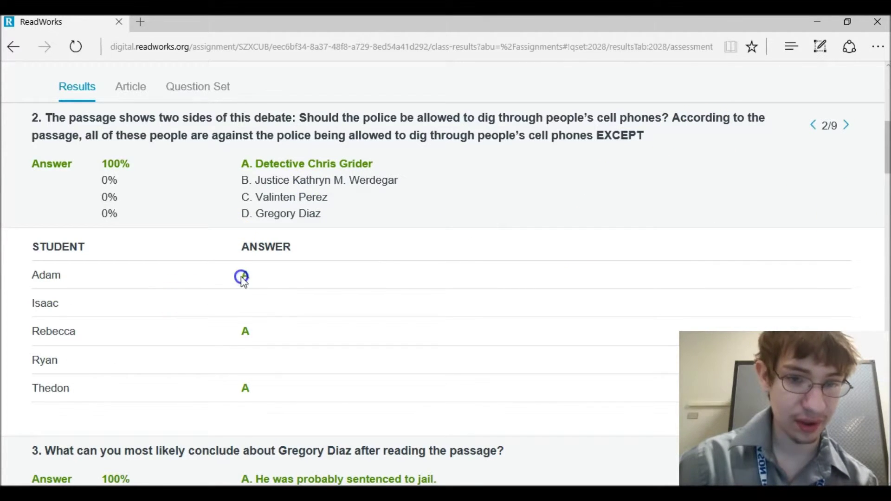
pyautogui.click(843, 126)
pyautogui.click(843, 126)
pyautogui.click(843, 126)
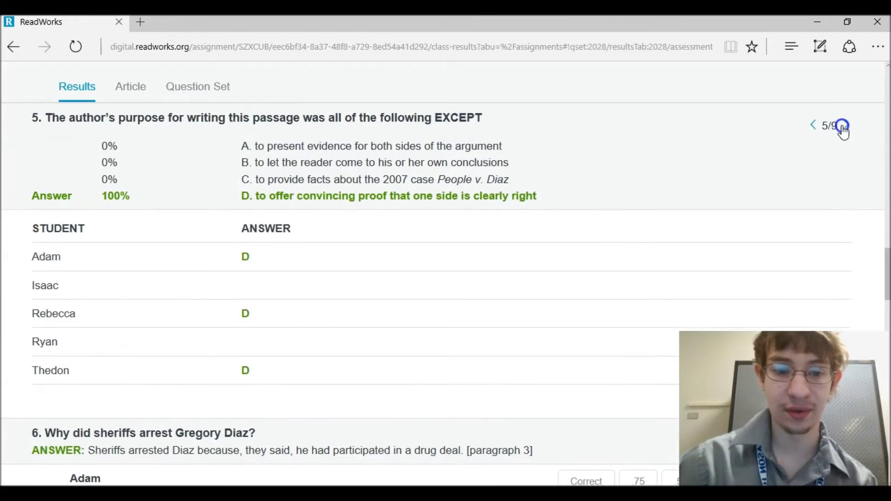
pyautogui.click(844, 126)
pyautogui.click(843, 126)
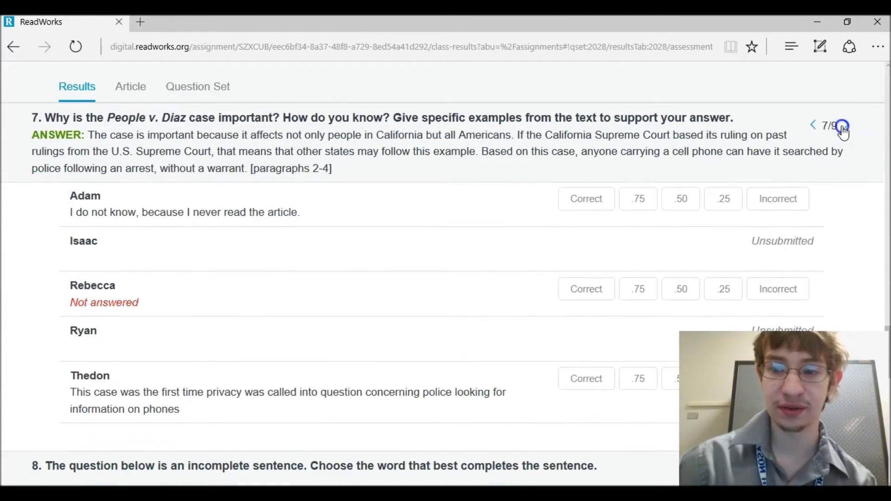
pyautogui.click(812, 125)
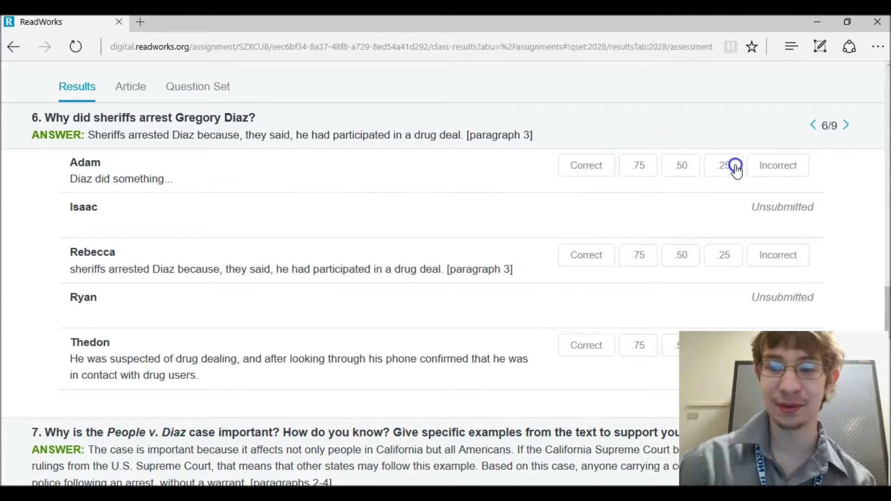
# - Grade question 6: 'Diaz did something' incorrect, paragraph 3 and drug-dealing answers correct
pyautogui.click(763, 168)
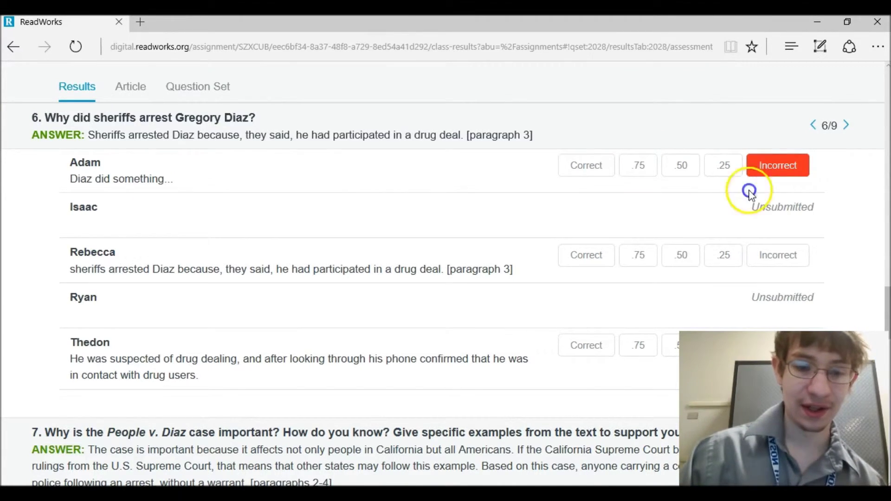
pyautogui.click(566, 324)
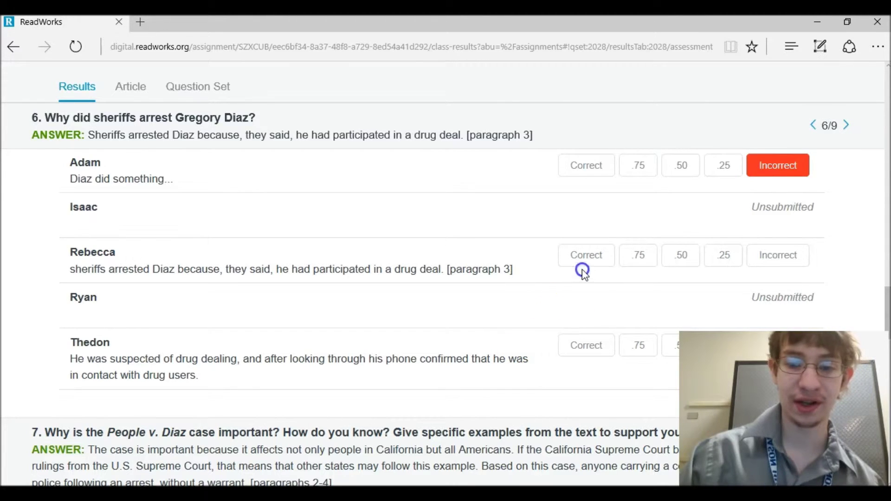
pyautogui.click(587, 255)
pyautogui.click(596, 356)
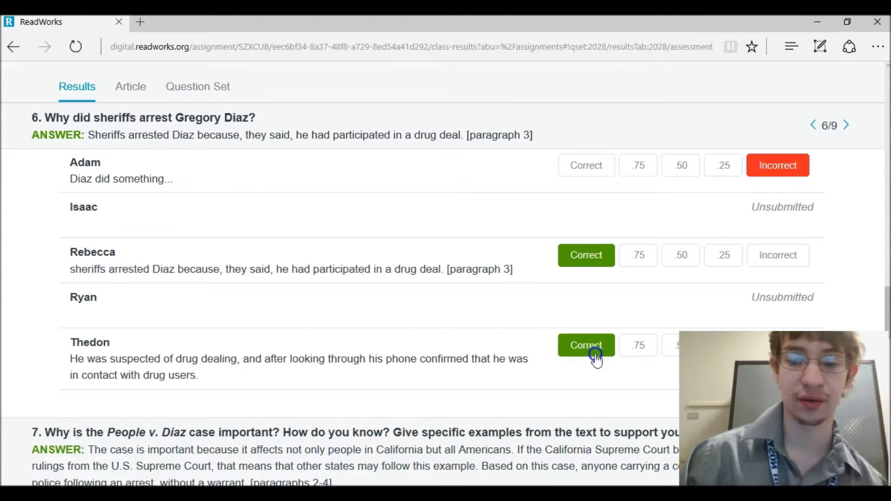
pyautogui.click(609, 209)
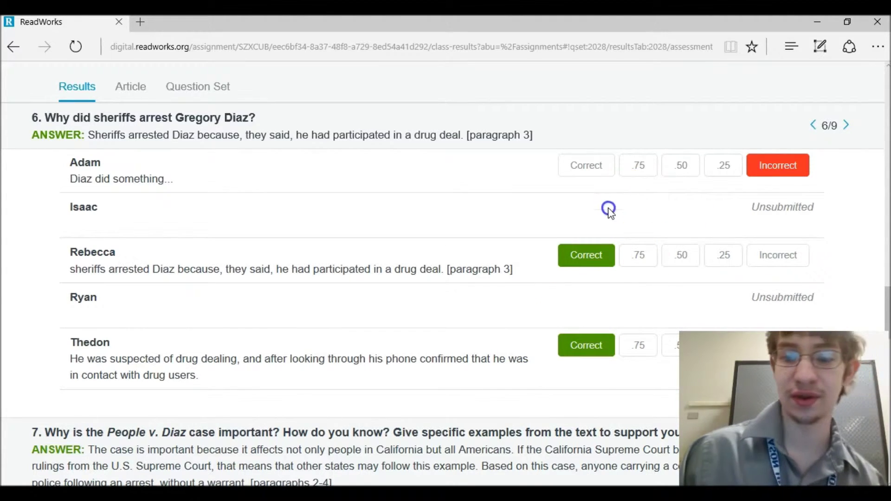
pyautogui.click(639, 259)
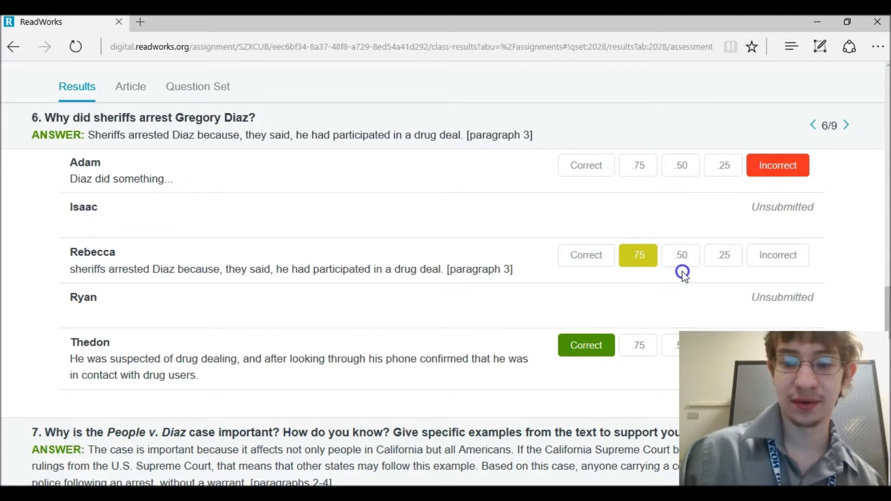
pyautogui.click(595, 258)
pyautogui.moveTo(888, 305); pyautogui.dragTo(888, 352)
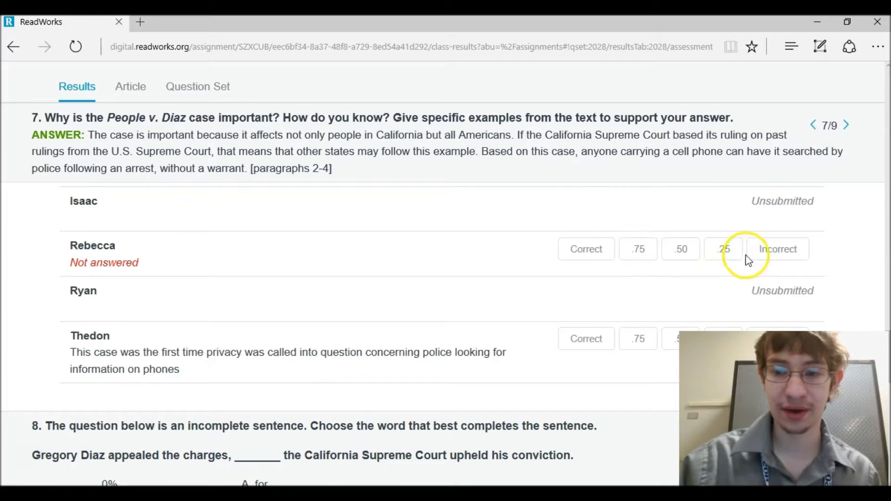
# - Grade question 7: unanswered response incorrect, privacy-concern answer correct
pyautogui.click(773, 260)
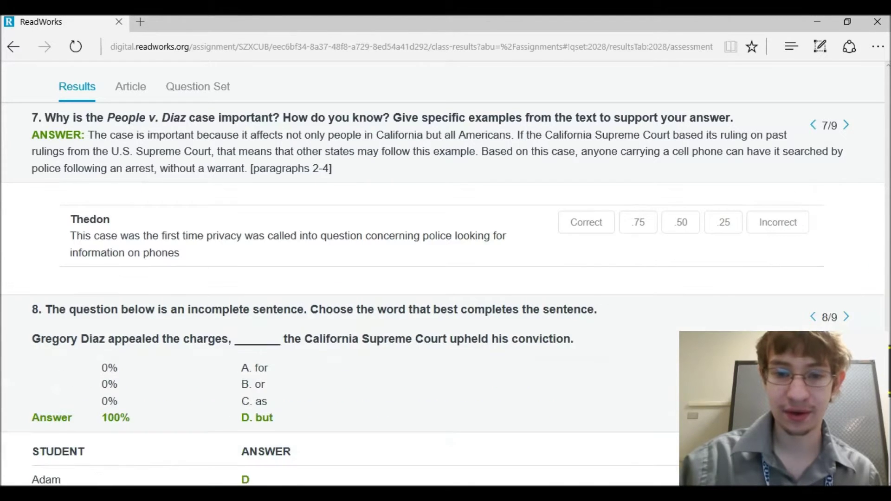
pyautogui.click(567, 253)
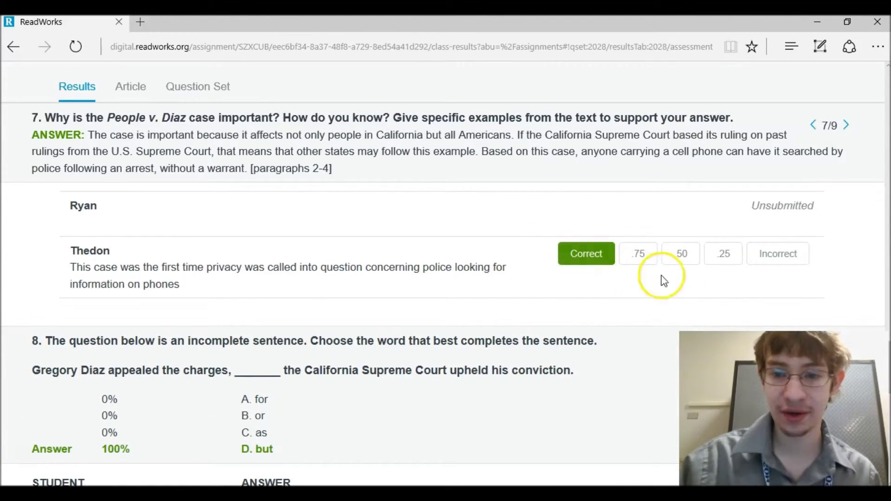
pyautogui.scroll(-10, 883, 327)
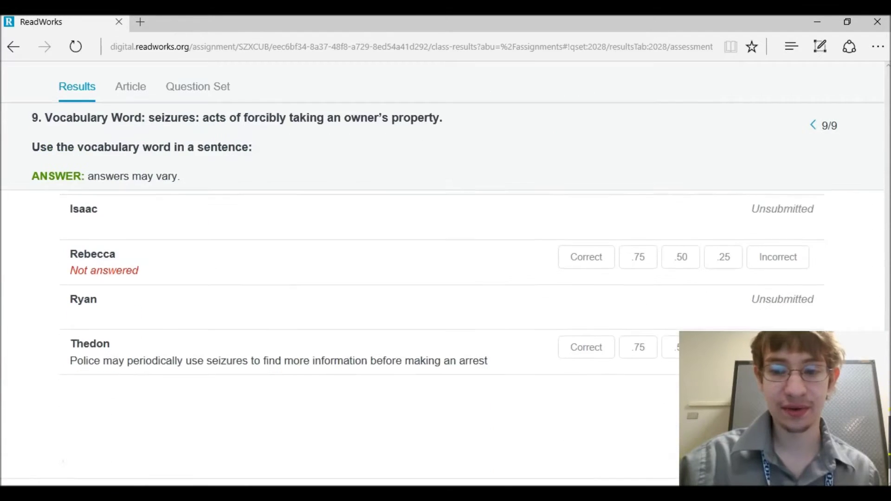
pyautogui.scroll(1, 883, 327)
pyautogui.scroll(-1, 883, 327)
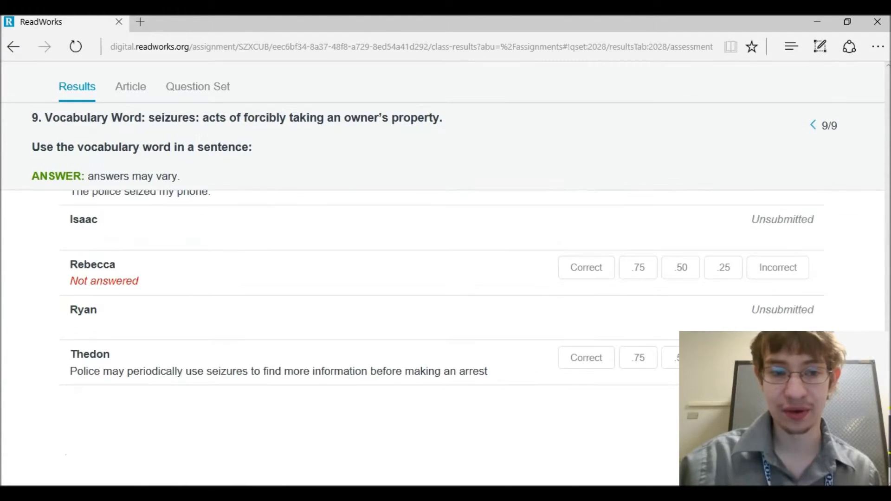
pyautogui.scroll(2, 883, 327)
pyautogui.scroll(-1, 883, 327)
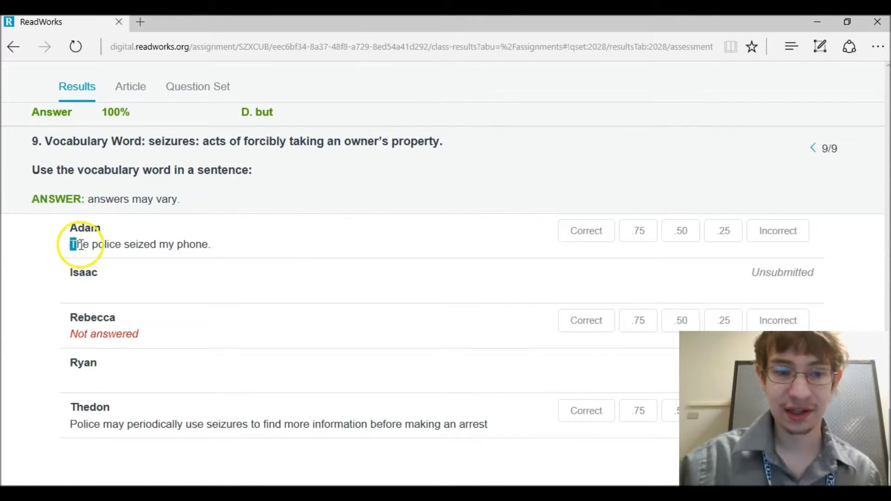
# - Grade question 9: 'The police seized my phone' .25 credit, police seizures sentence correct
pyautogui.moveTo(71, 244); pyautogui.dragTo(208, 244)
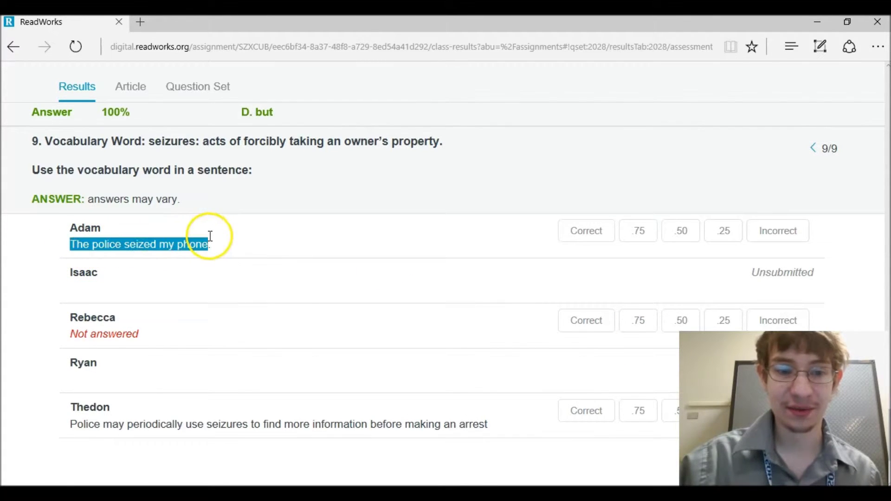
pyautogui.click(713, 233)
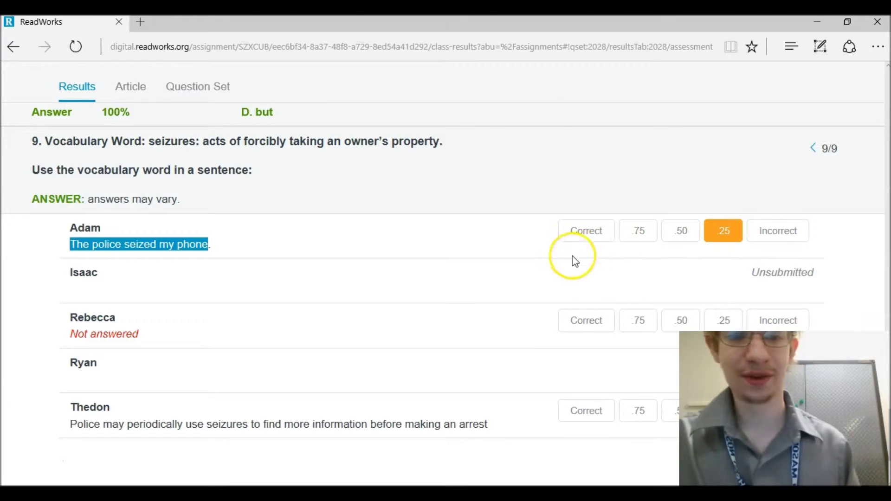
pyautogui.click(555, 274)
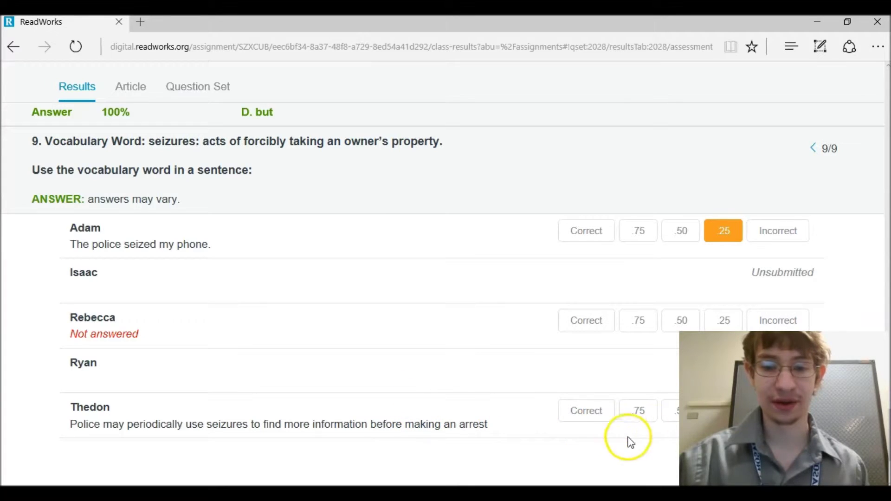
pyautogui.click(588, 418)
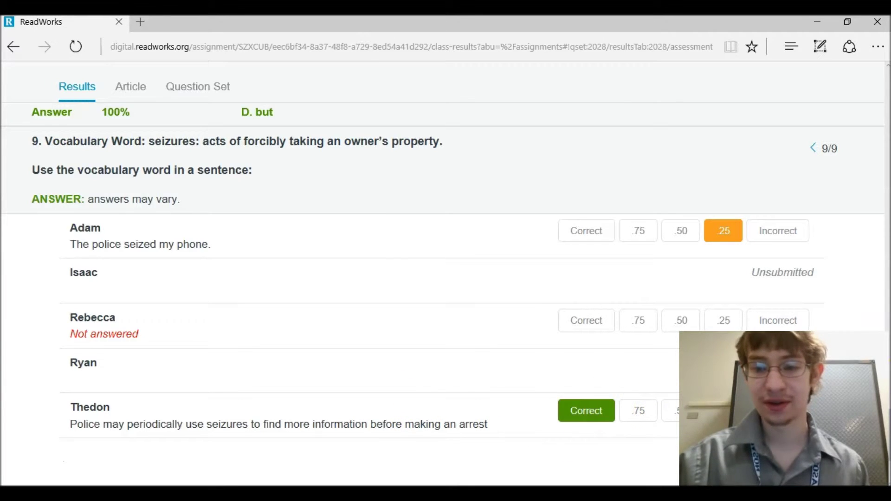
pyautogui.scroll(-3, 441, 325)
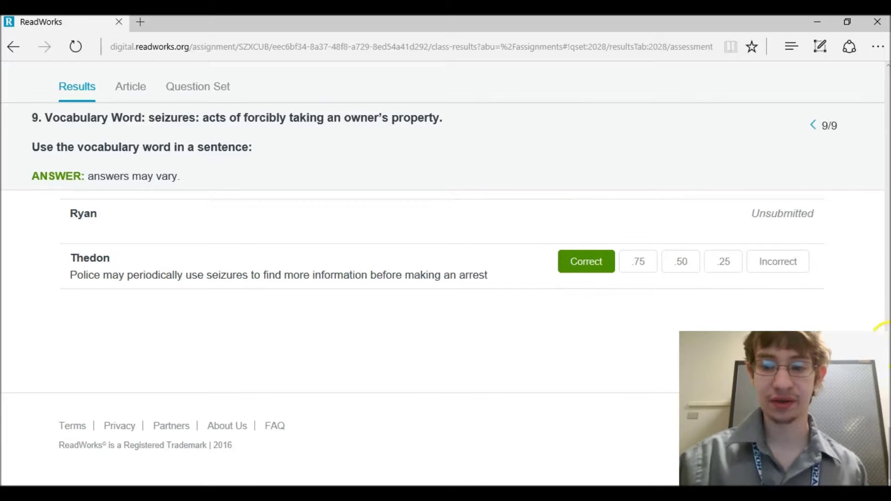
pyautogui.scroll(10, 881, 239)
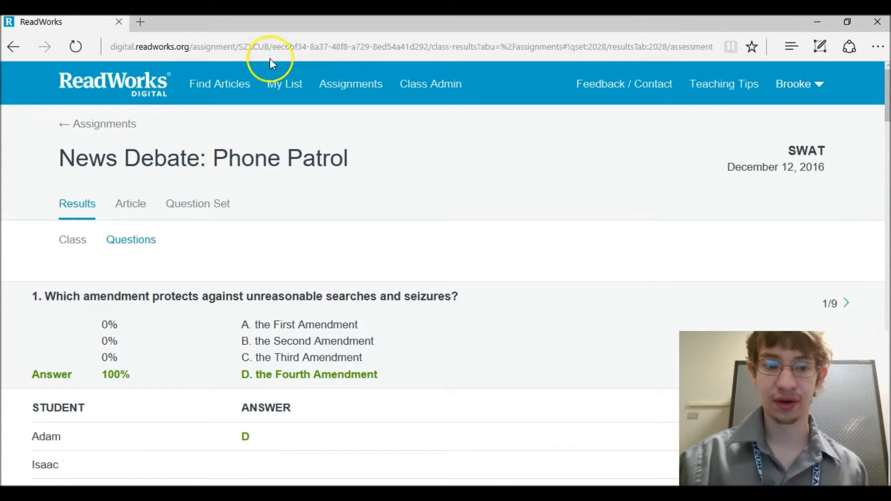
# - Return to Assignments and review News Debate: Phone Patrol's class results with the new grades
pyautogui.click(118, 125)
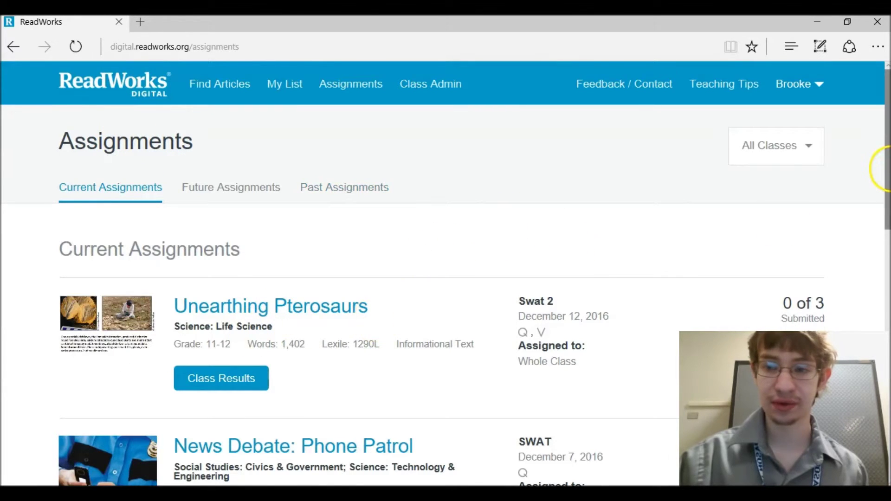
pyautogui.moveTo(887, 165); pyautogui.dragTo(884, 243)
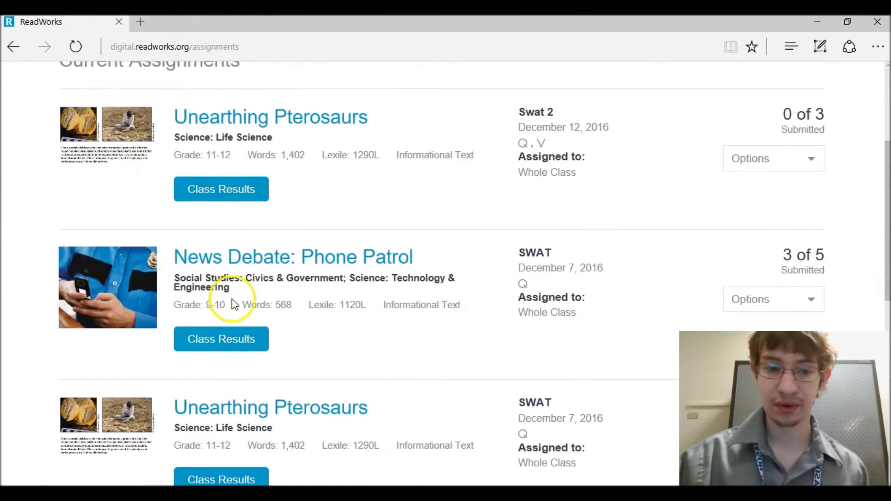
pyautogui.click(253, 339)
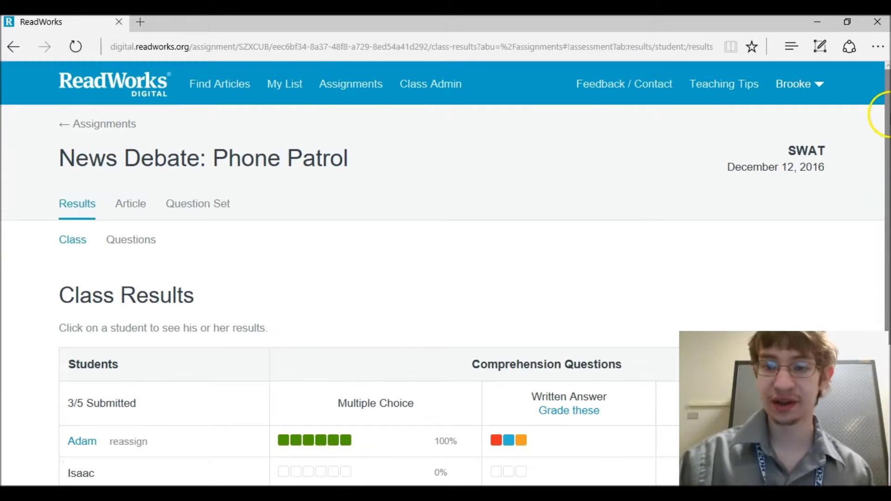
pyautogui.moveTo(887, 116); pyautogui.dragTo(777, 198)
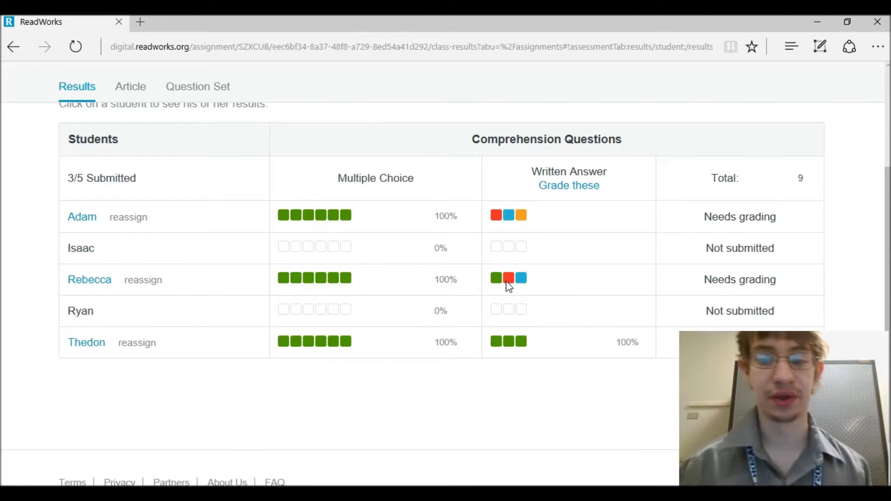
pyautogui.click(884, 139)
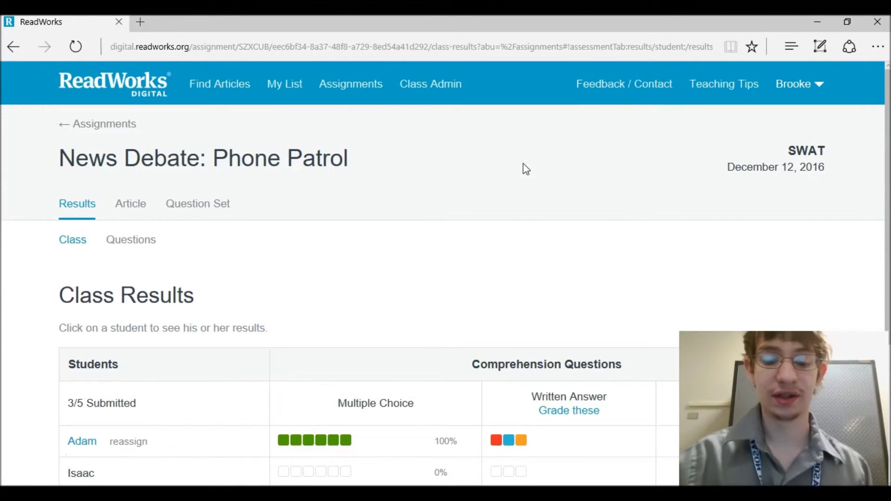
pyautogui.click(140, 22)
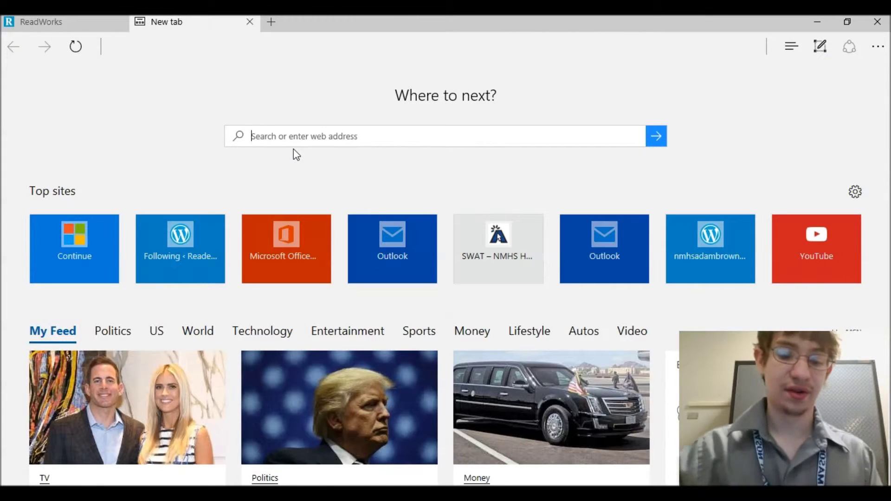
# - Search Bing for 'readworks digital' and open the ReadWorks Digital site
pyautogui.write('readwork')
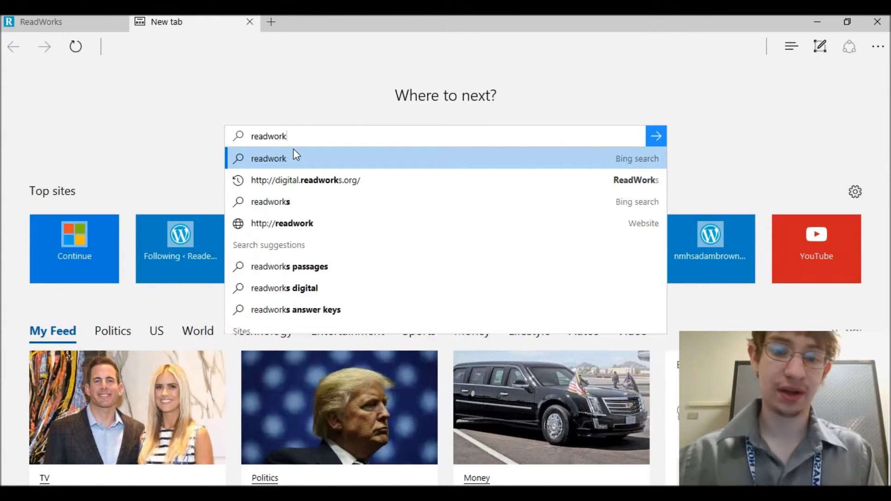
pyautogui.write('s digital')
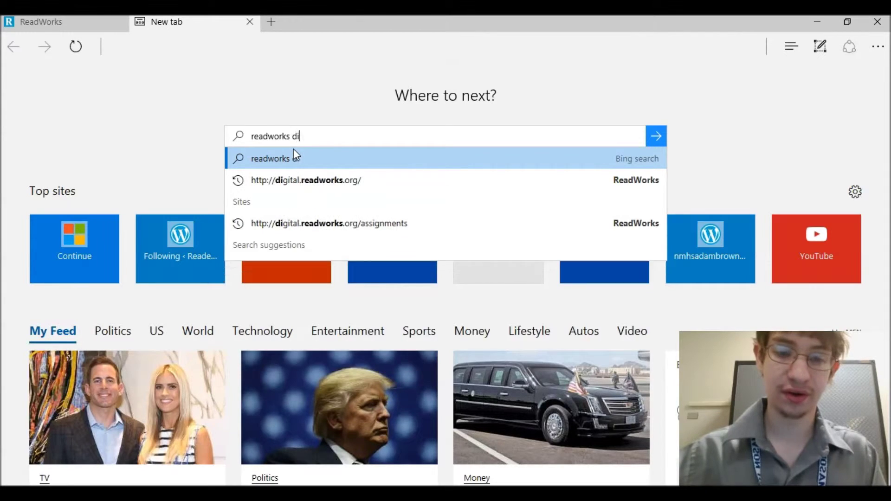
pyautogui.press('Return')
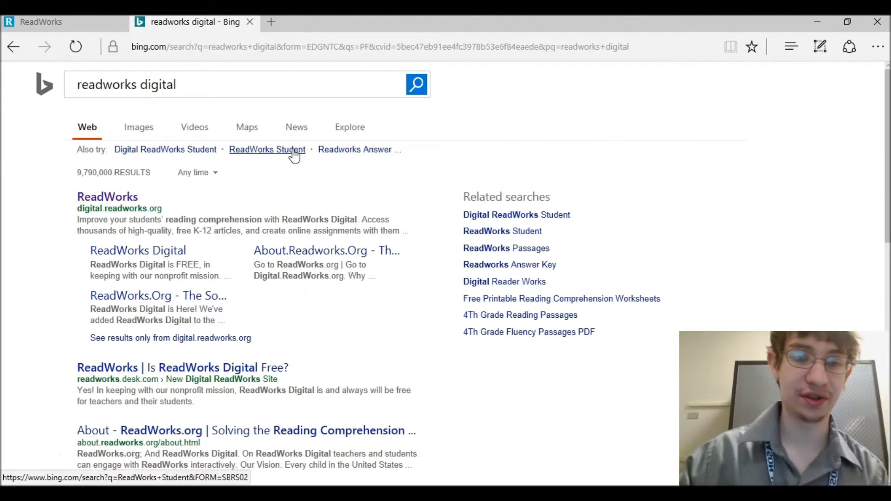
pyautogui.click(136, 200)
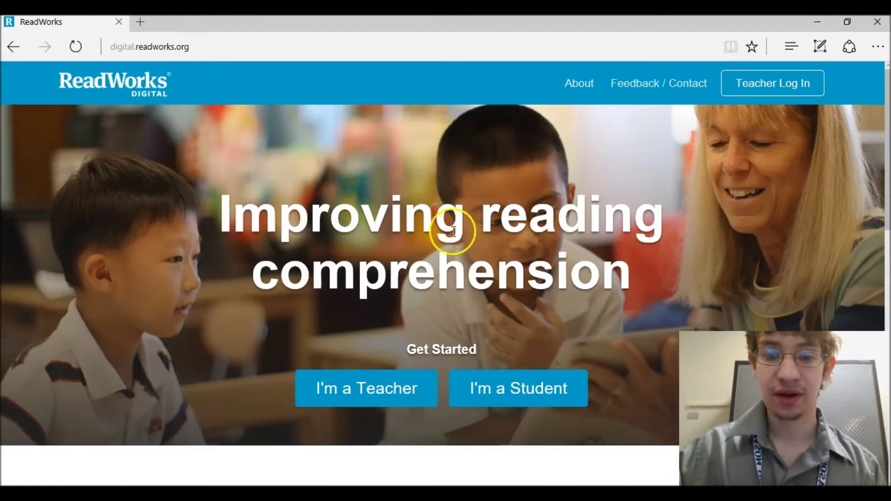
# - Choose I'm a Student and submit the SWAT class code from the saved suggestion
pyautogui.click(533, 392)
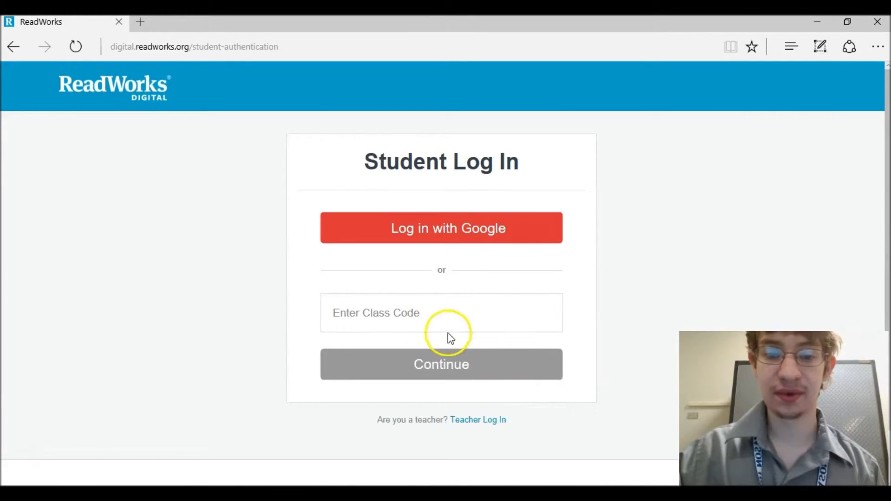
pyautogui.click(406, 309)
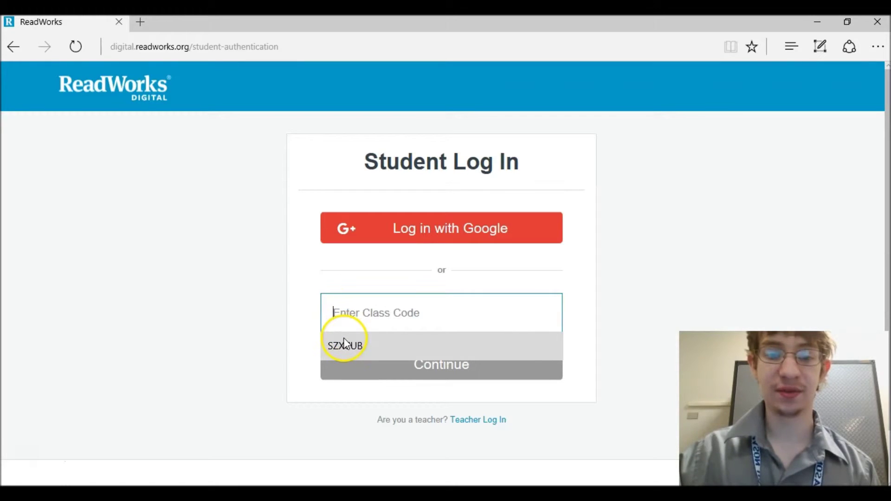
pyautogui.click(344, 344)
pyautogui.click(399, 312)
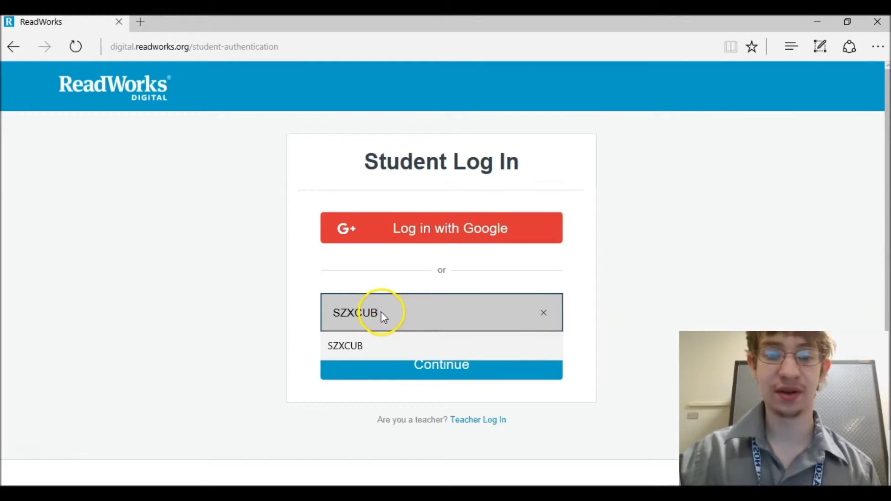
pyautogui.click(163, 298)
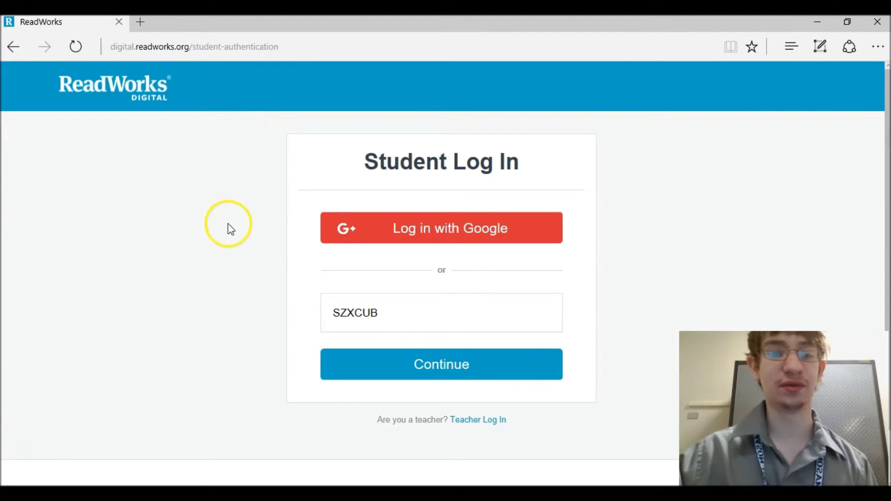
pyautogui.click(423, 358)
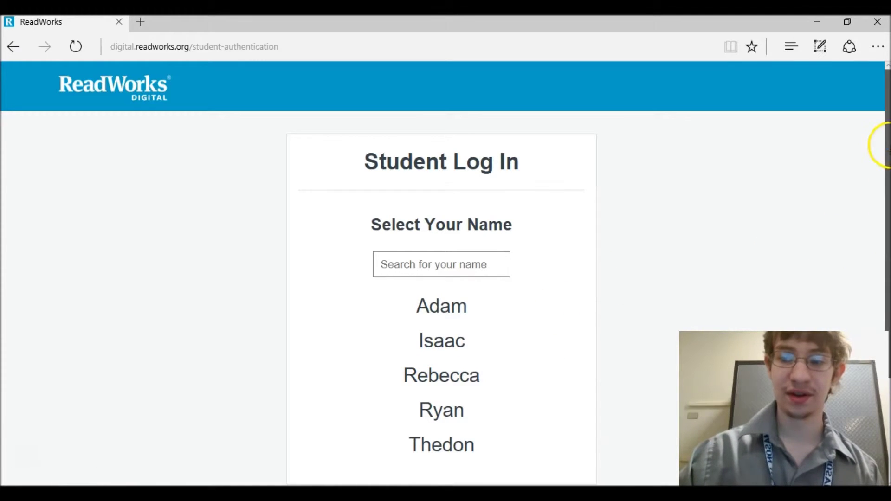
# - Select the student's name from the class list and sign in with the student's password
pyautogui.moveTo(886, 144); pyautogui.dragTo(881, 119)
pyautogui.scroll(-2, 841, 205)
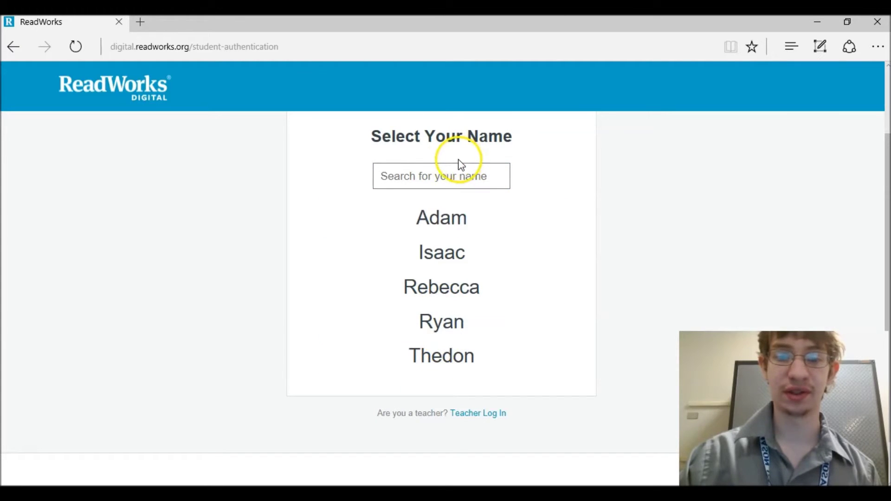
pyautogui.click(434, 228)
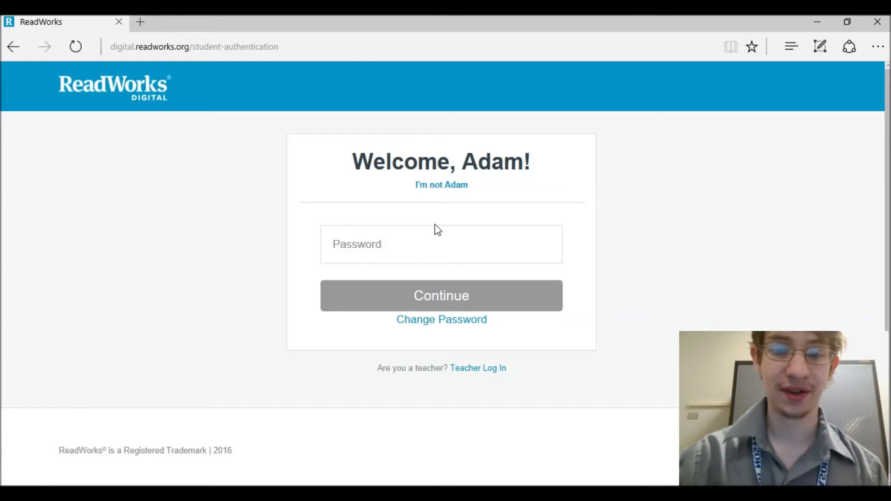
pyautogui.click(418, 260)
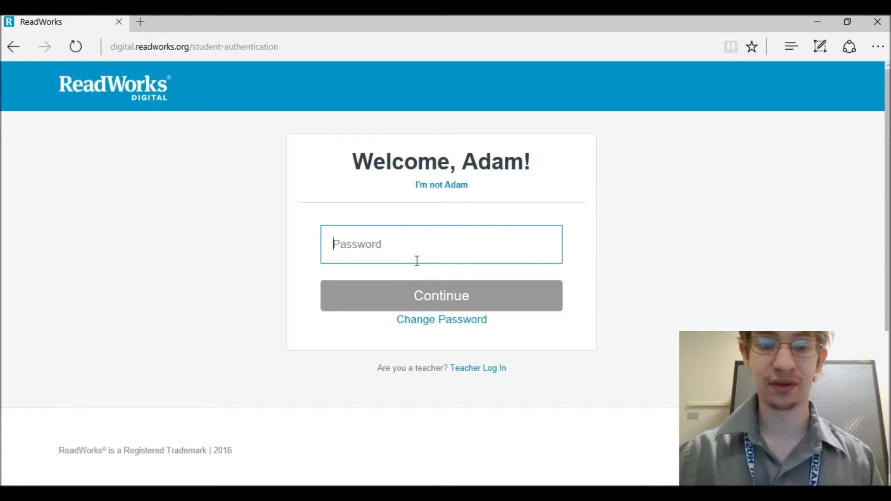
pyautogui.write('*****')
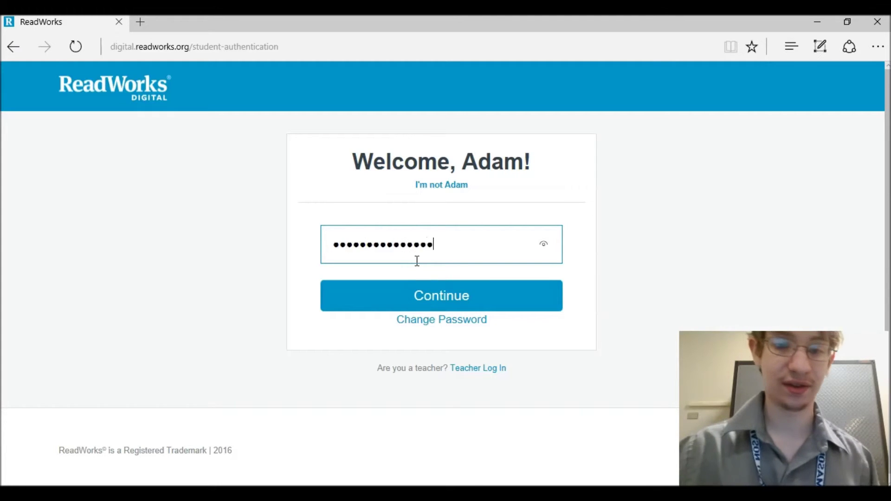
pyautogui.click(421, 293)
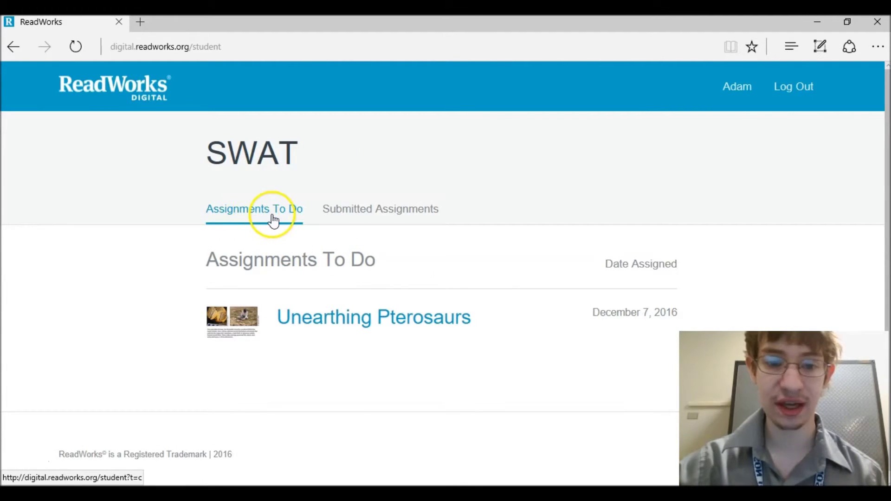
# - Check Submitted Assignments, then open Unearthing Pterosaurs from Assignments To Do and show its questions
pyautogui.click(425, 322)
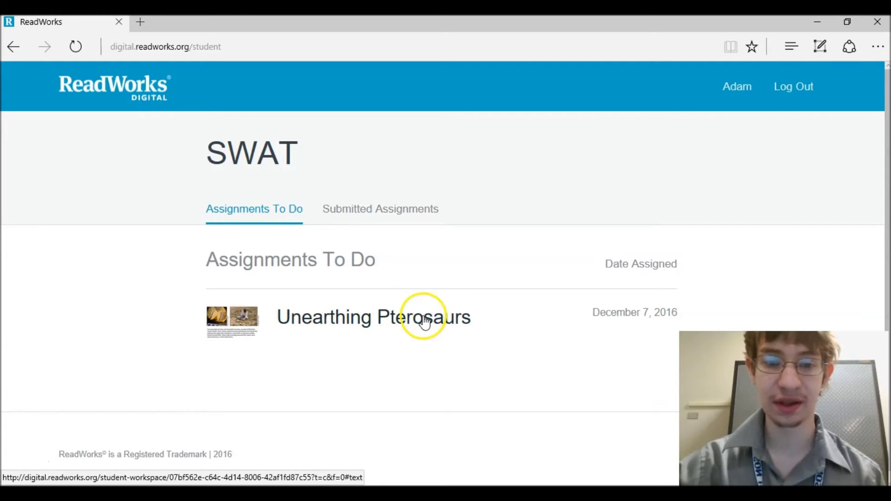
pyautogui.click(375, 208)
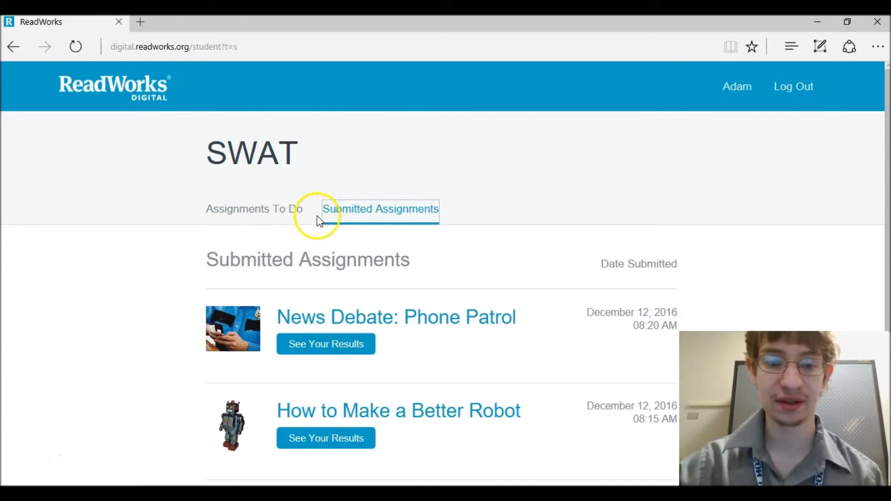
pyautogui.moveTo(876, 253)
pyautogui.mouseDown()
pyautogui.moveTo(882, 381)
pyautogui.moveTo(881, 245)
pyautogui.mouseUp()
pyautogui.click(255, 226)
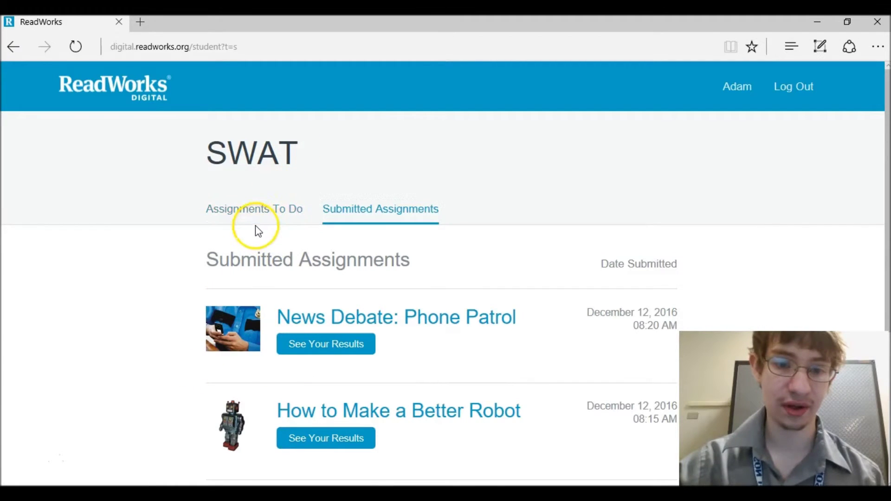
pyautogui.click(257, 221)
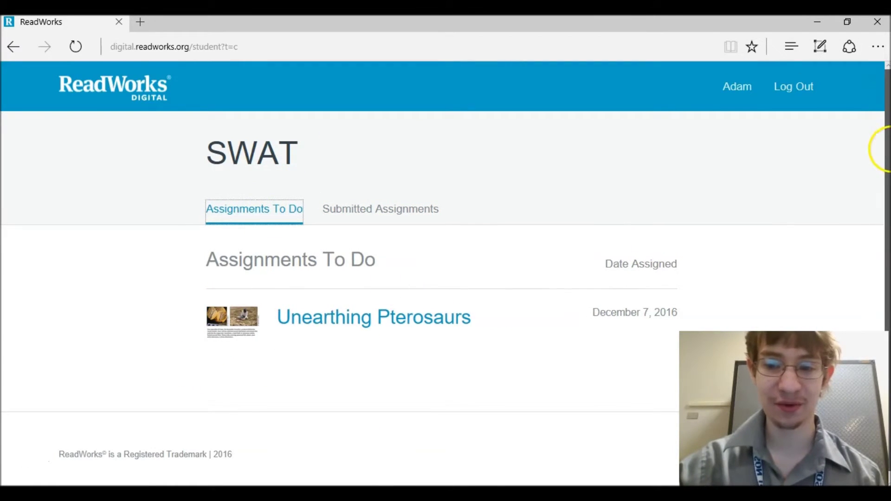
pyautogui.click(317, 320)
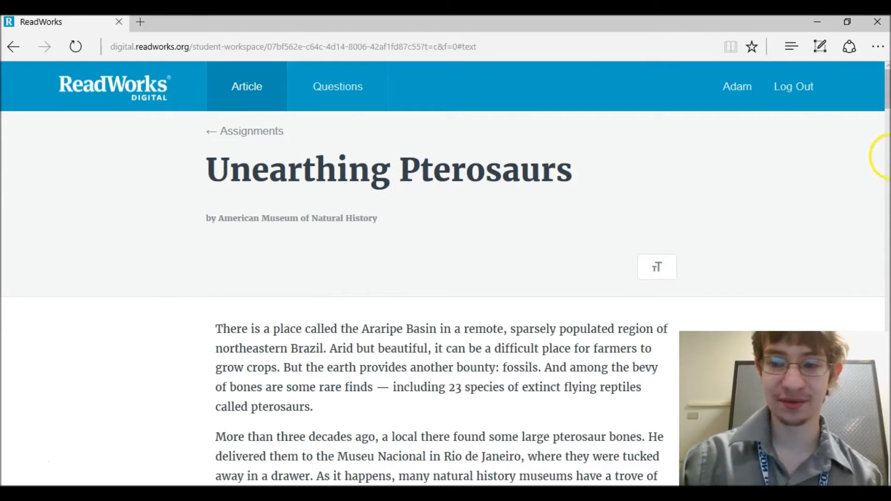
pyautogui.moveTo(888, 74); pyautogui.dragTo(885, 33)
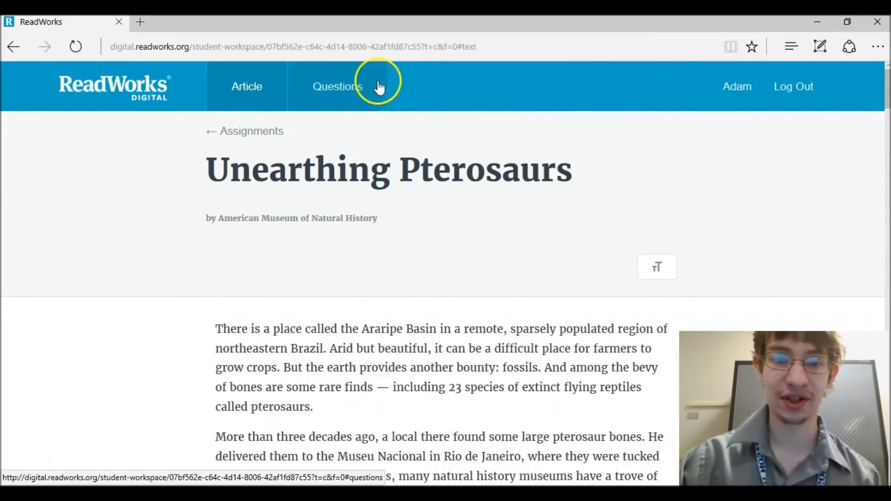
pyautogui.click(356, 87)
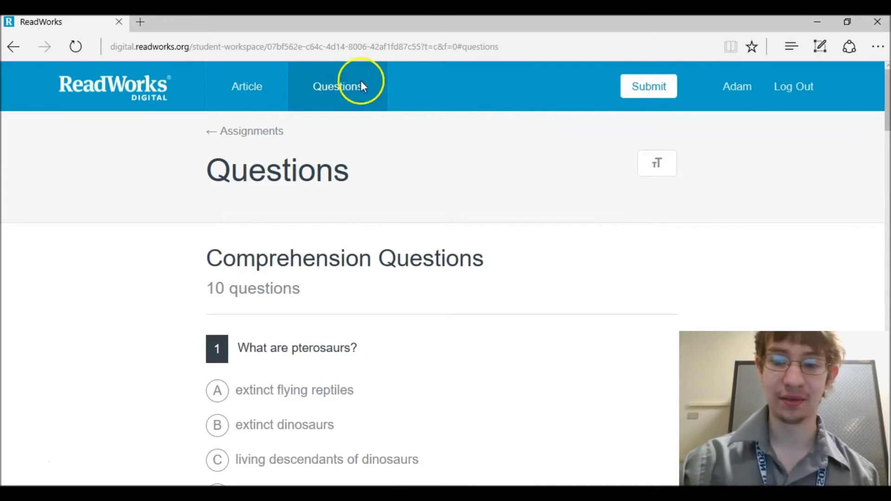
# - Answer question 1 with extinct flying reptiles, then change it to flying reptiles alive today
pyautogui.moveTo(885, 114); pyautogui.dragTo(886, 139)
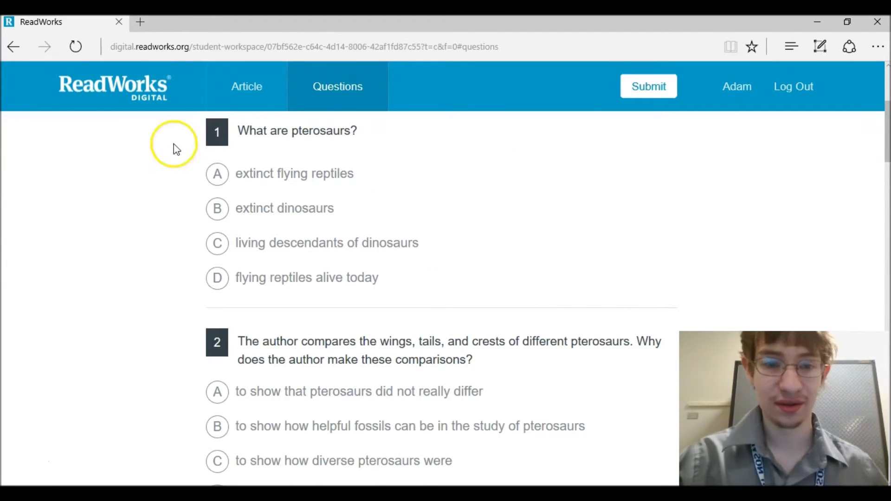
pyautogui.click(239, 180)
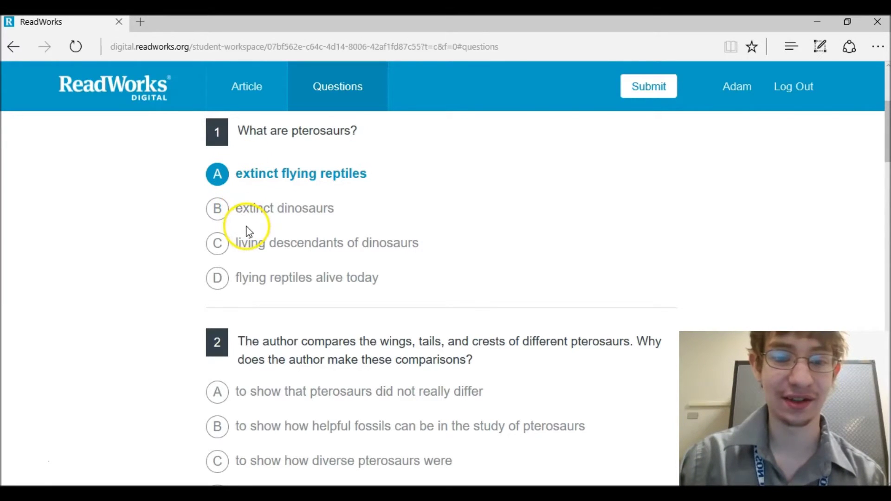
pyautogui.click(278, 275)
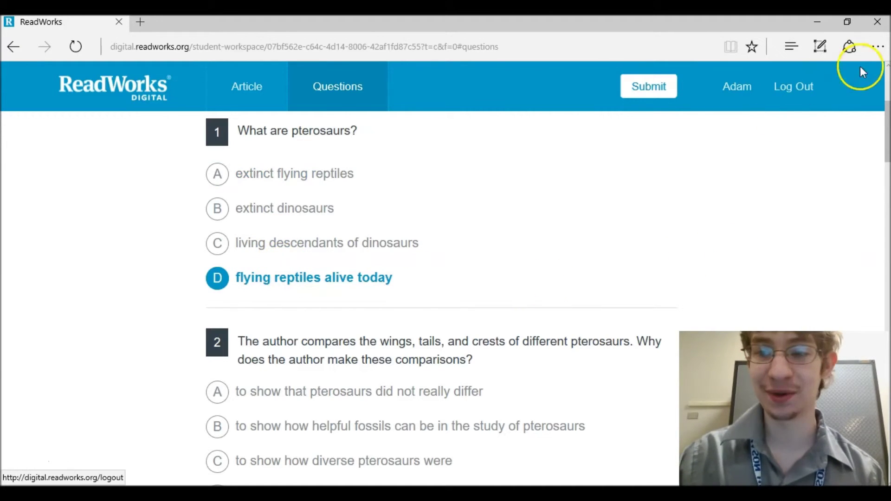
# - Submit the Unearthing Pterosaurs assignment anyway, leaving its questions unanswered
pyautogui.moveTo(881, 124); pyautogui.dragTo(879, 156)
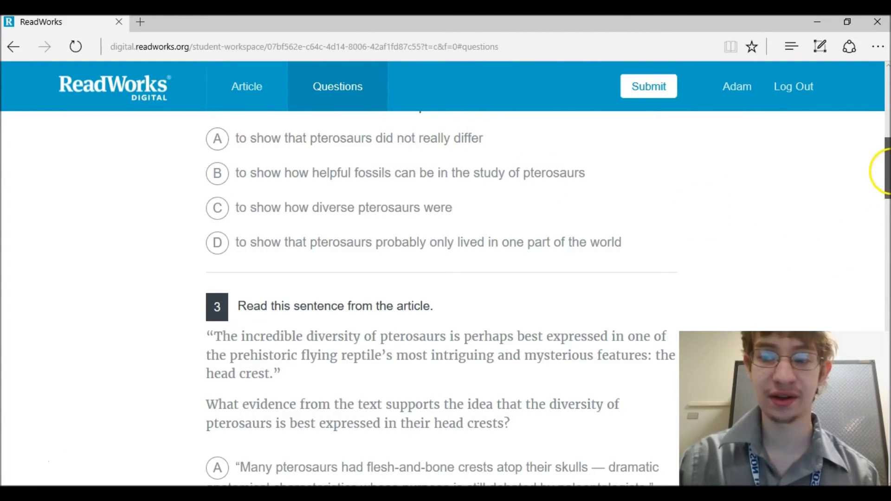
pyautogui.moveTo(884, 171); pyautogui.dragTo(879, 458)
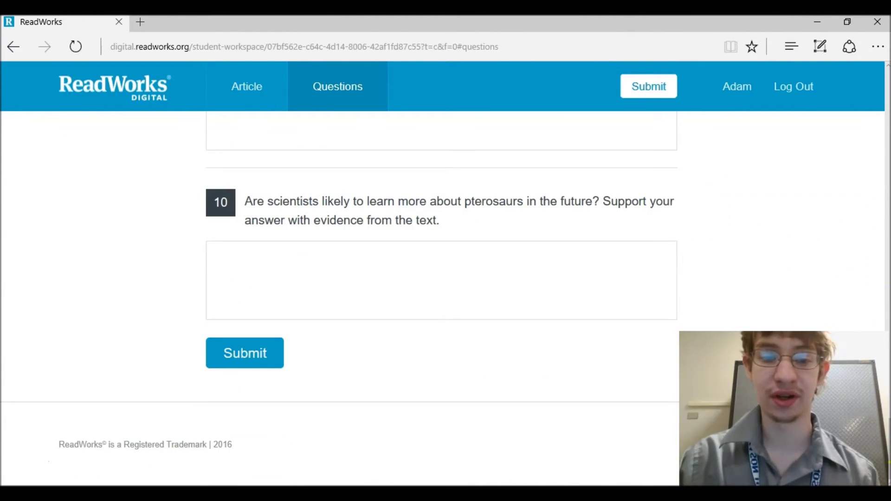
pyautogui.click(253, 344)
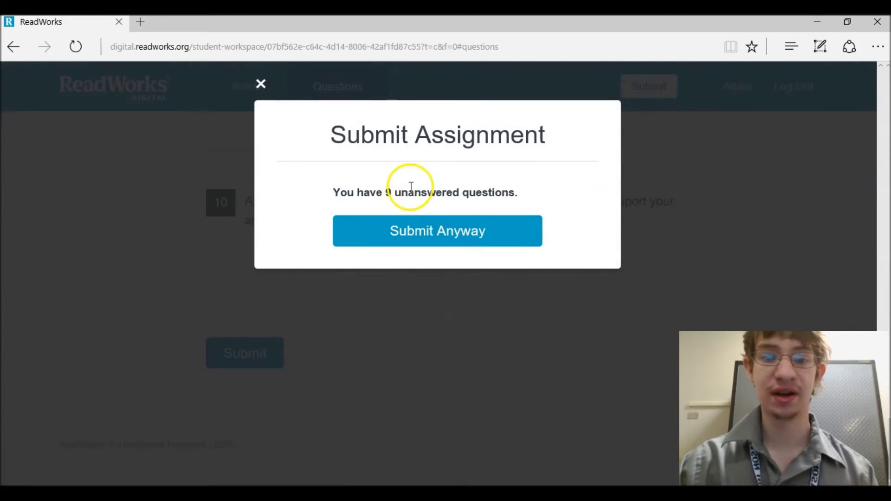
pyautogui.click(426, 240)
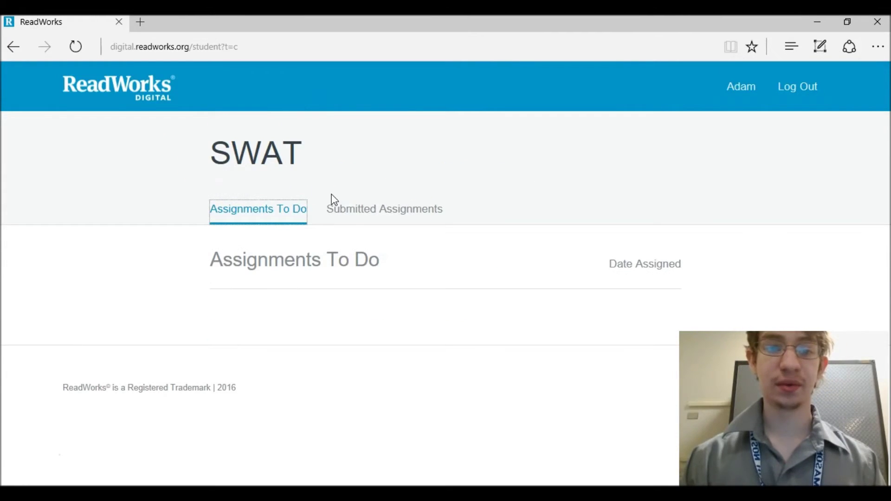
# - From Submitted Assignments, view News Debate: Phone Patrol's results (Multiple Choice 6/6) and its article
pyautogui.click(338, 204)
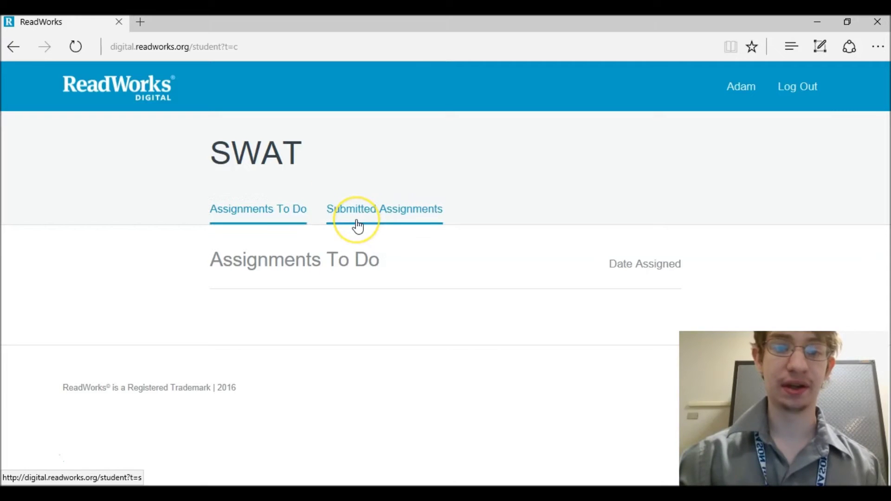
pyautogui.click(379, 222)
pyautogui.moveTo(886, 149); pyautogui.dragTo(886, 258)
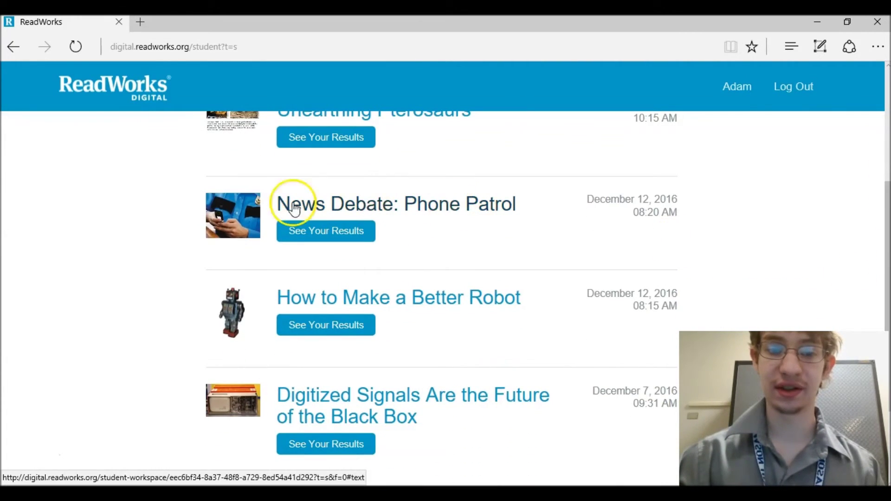
pyautogui.click(342, 241)
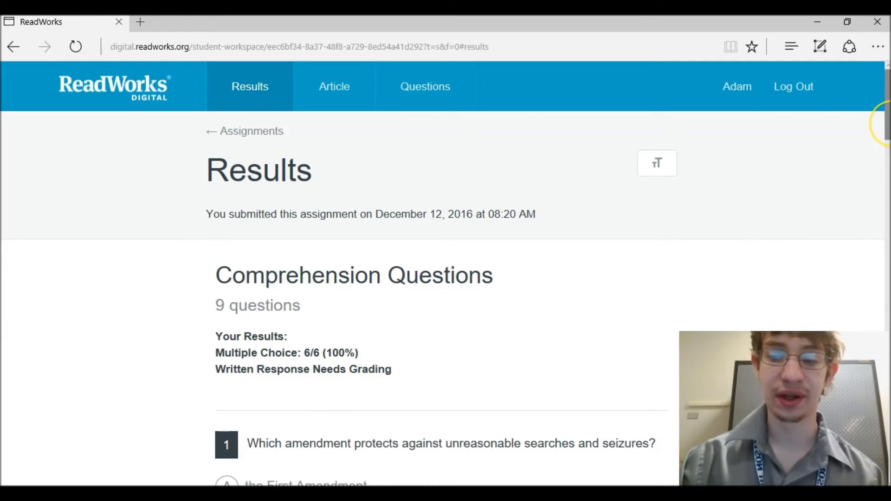
pyautogui.moveTo(887, 122); pyautogui.dragTo(860, 369)
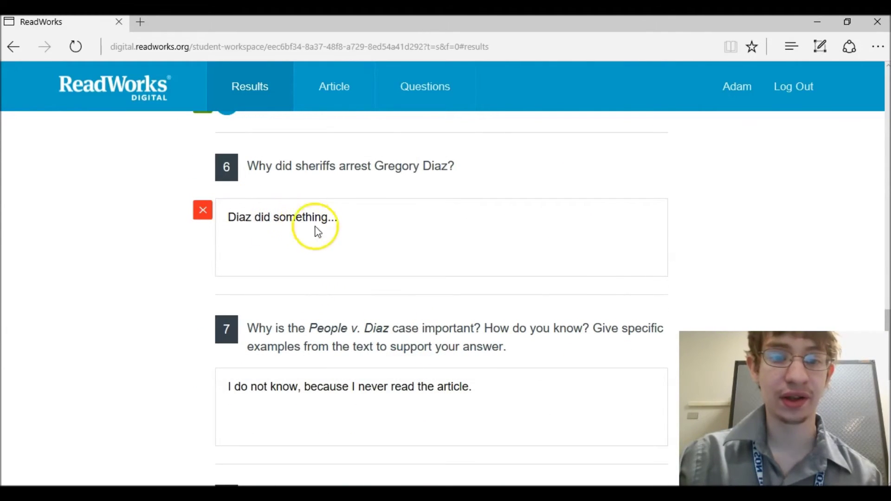
pyautogui.moveTo(885, 320); pyautogui.dragTo(885, 88)
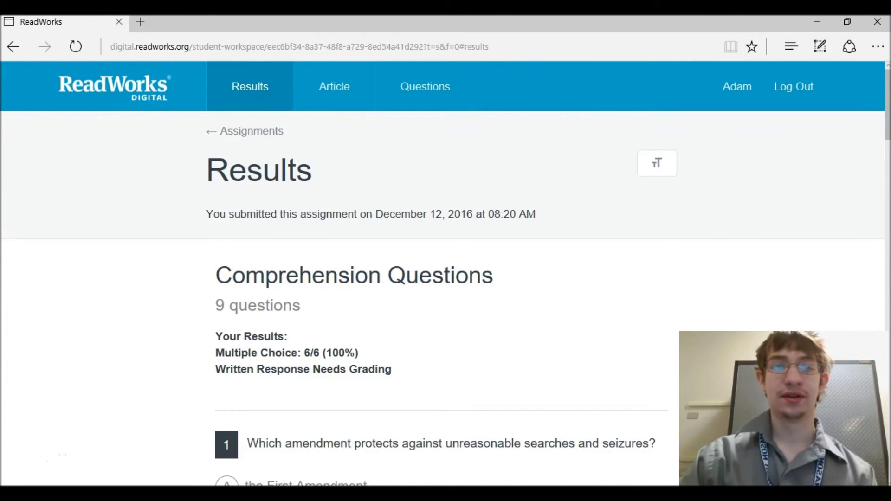
pyautogui.click(360, 91)
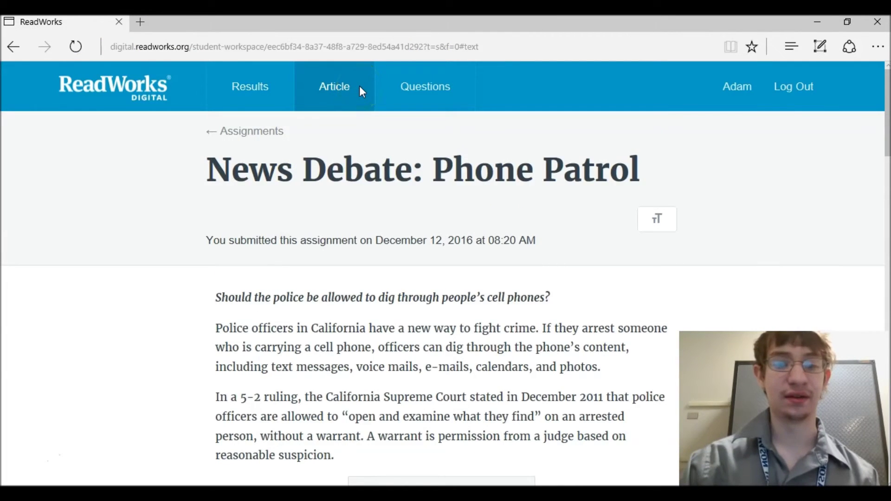
# - Review the submitted assignment's Questions, Article and Results tabs
pyautogui.click(420, 77)
pyautogui.click(354, 90)
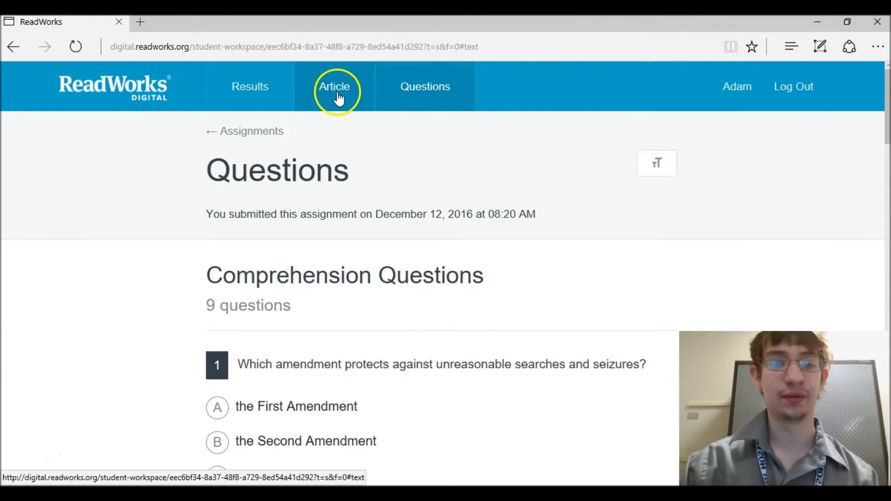
pyautogui.click(260, 75)
pyautogui.moveTo(882, 130); pyautogui.dragTo(884, 378)
pyautogui.press('Home')
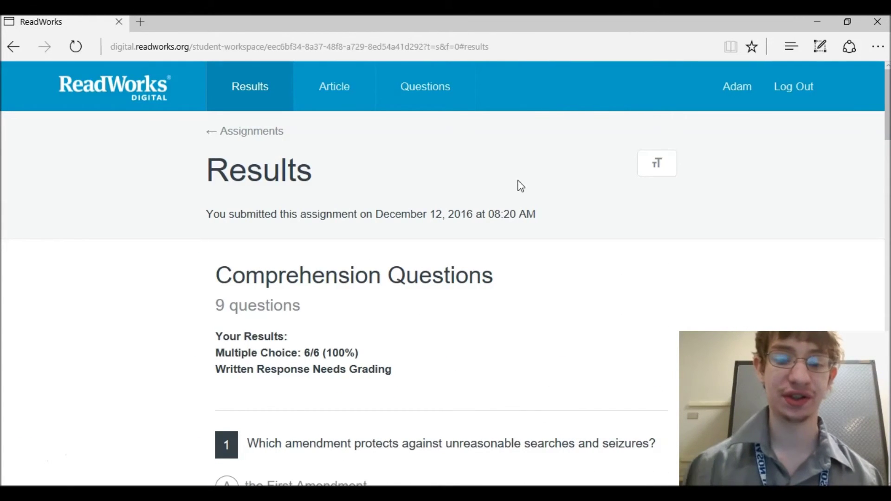
# - Revisit the Phone Patrol article and questions, then log out of the student account
pyautogui.click(357, 99)
pyautogui.click(418, 95)
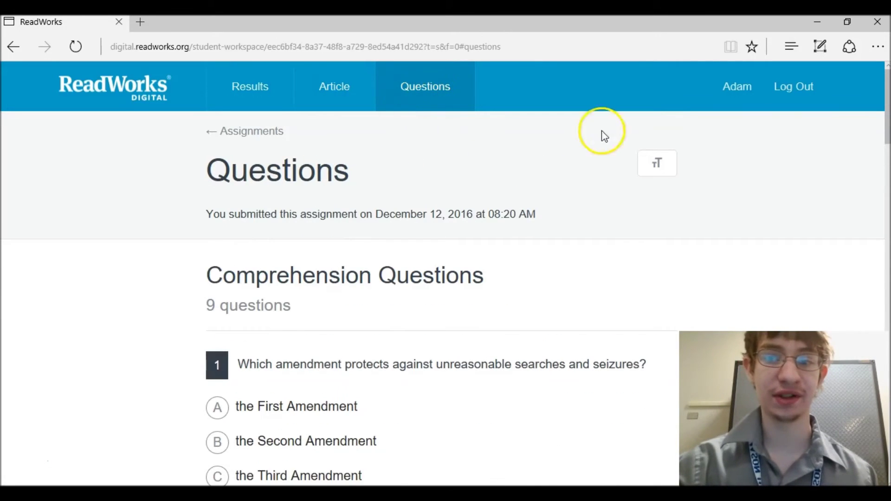
pyautogui.click(790, 91)
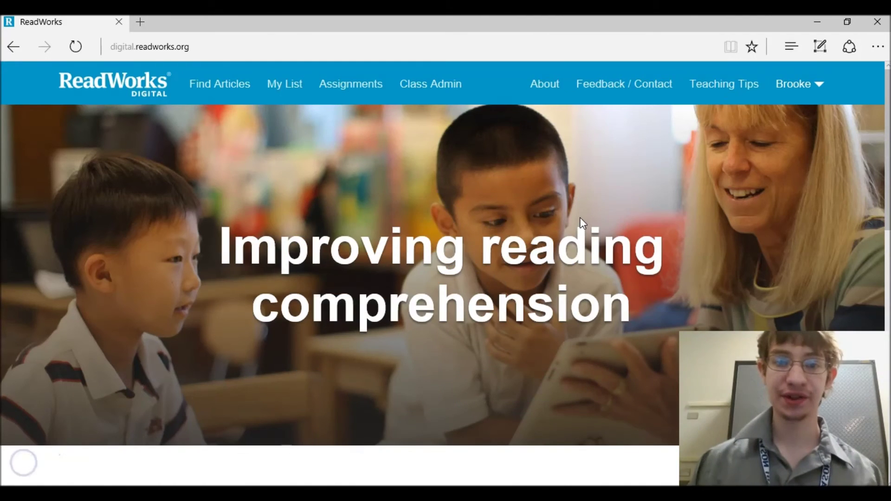
# - Browse the Teaching Tips' StepReads guidance, ending on the How to do Article-A-Day guide
pyautogui.click(704, 93)
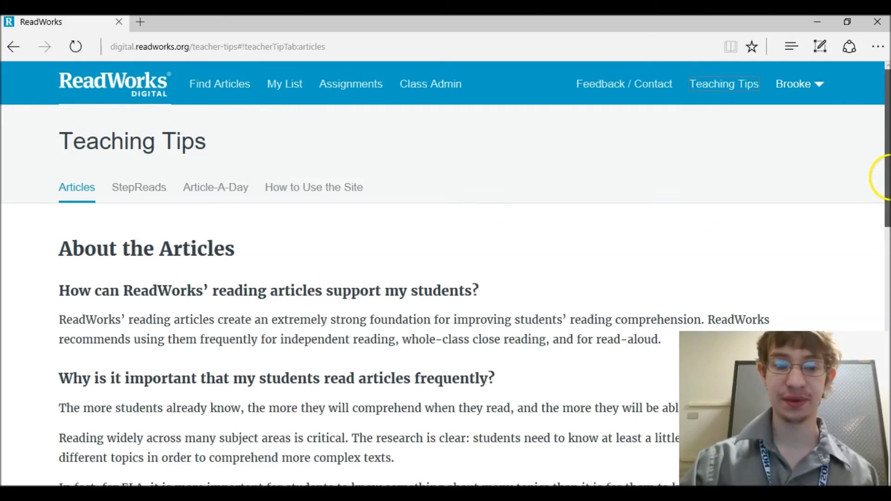
pyautogui.moveTo(881, 177)
pyautogui.mouseDown()
pyautogui.moveTo(886, 326)
pyautogui.moveTo(879, 183)
pyautogui.mouseUp()
pyautogui.click(162, 186)
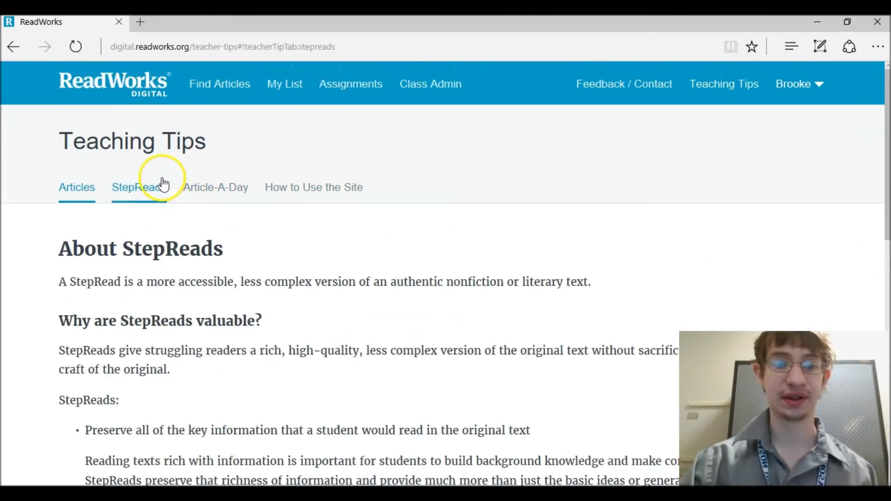
pyautogui.click(241, 194)
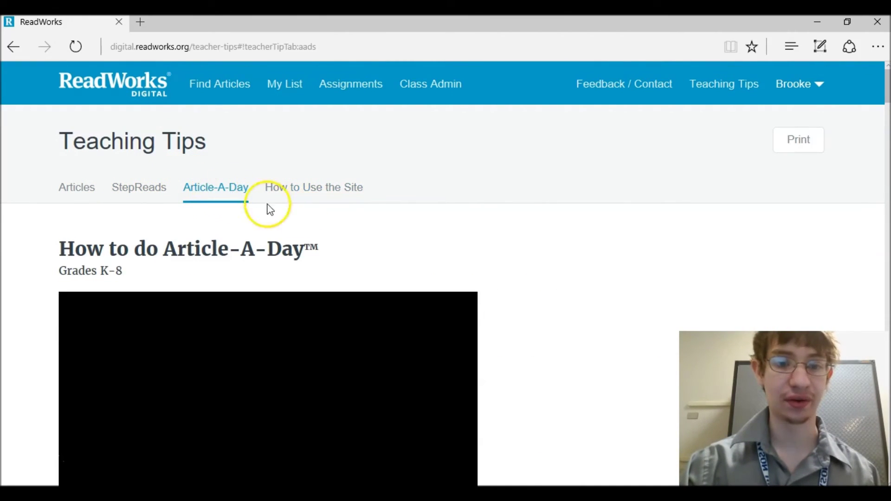
pyautogui.scroll(-5, 882, 83)
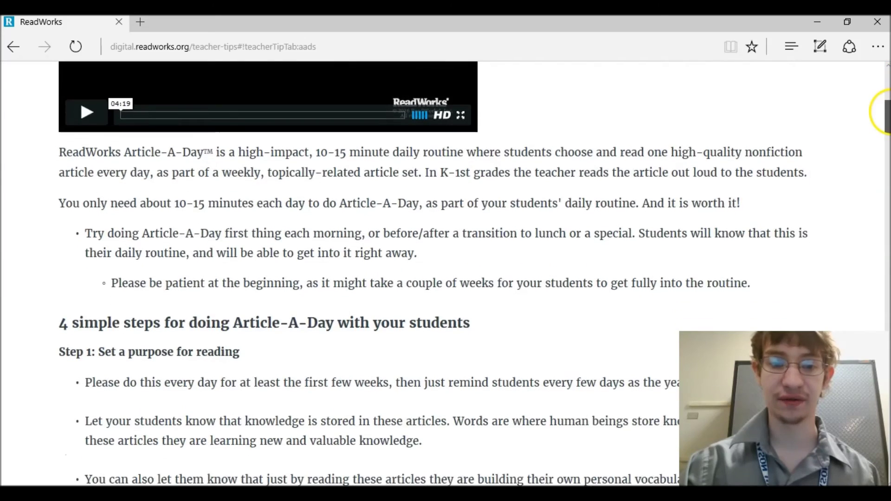
pyautogui.scroll(5, 882, 88)
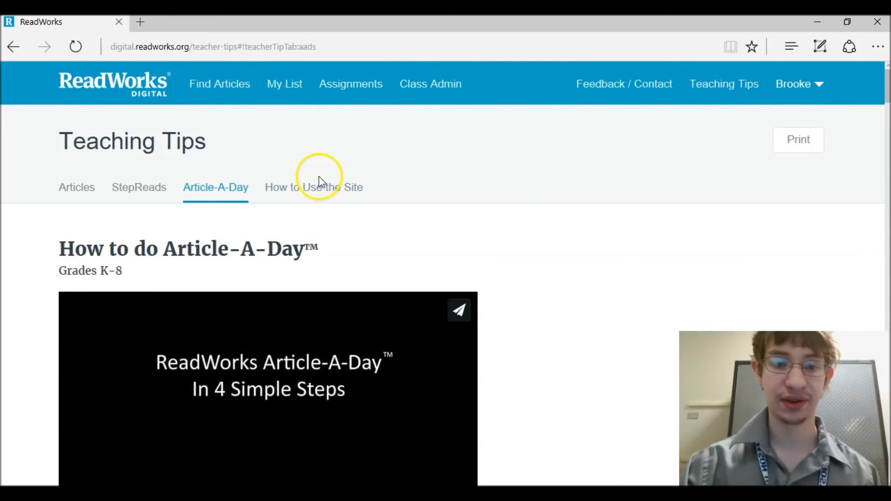
# - Browse the Create an Assignment, Grading and Student View tutorials, ending on Create a Class
pyautogui.click(323, 195)
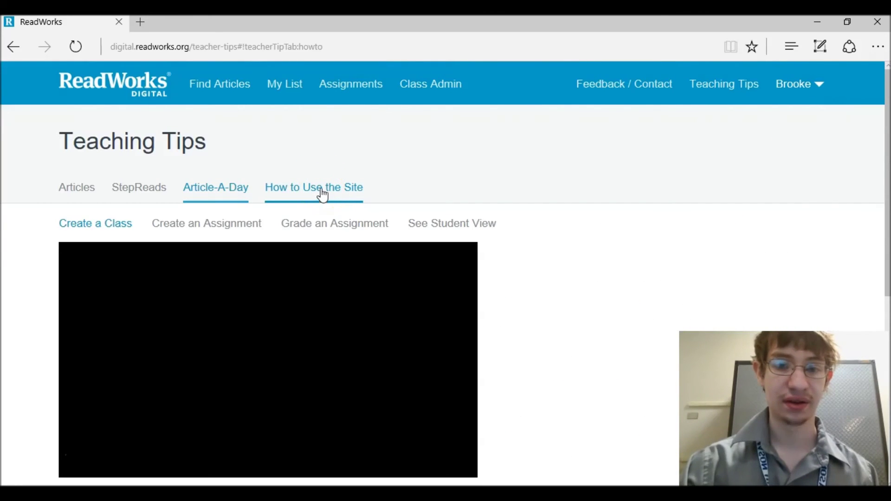
pyautogui.click(229, 232)
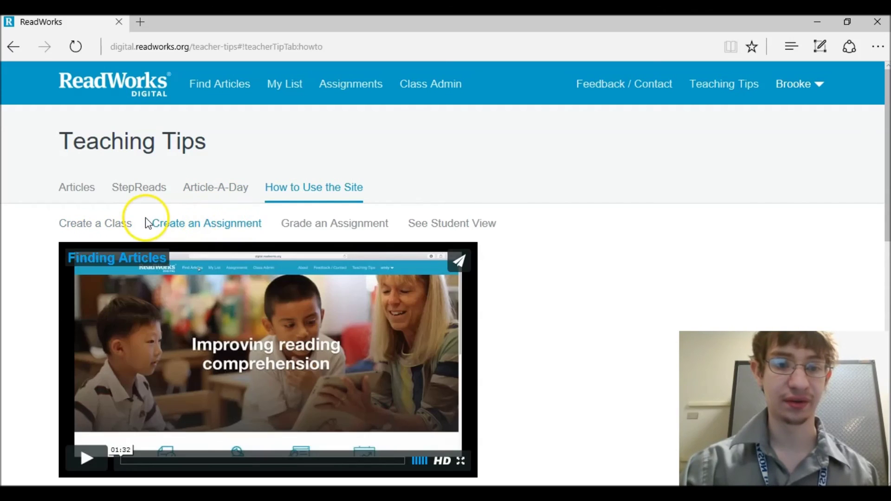
pyautogui.click(117, 223)
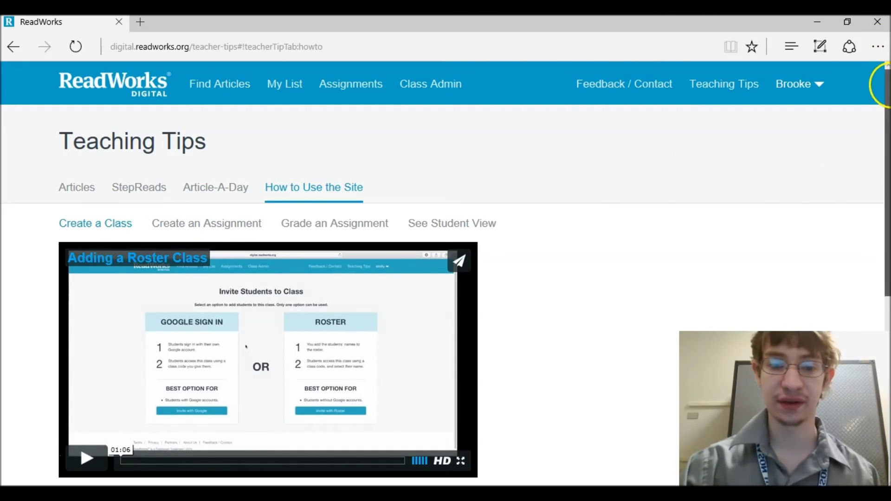
pyautogui.moveTo(887, 84); pyautogui.dragTo(884, 151)
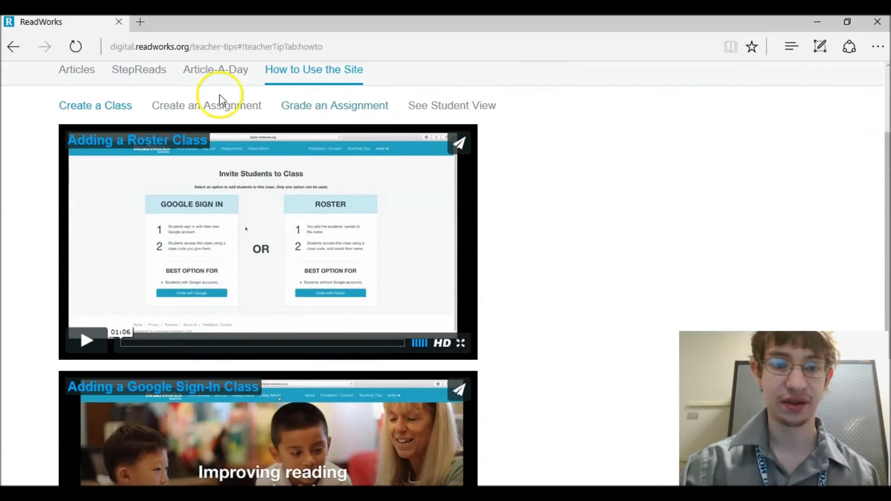
pyautogui.click(200, 101)
pyautogui.moveTo(882, 193); pyautogui.dragTo(882, 145)
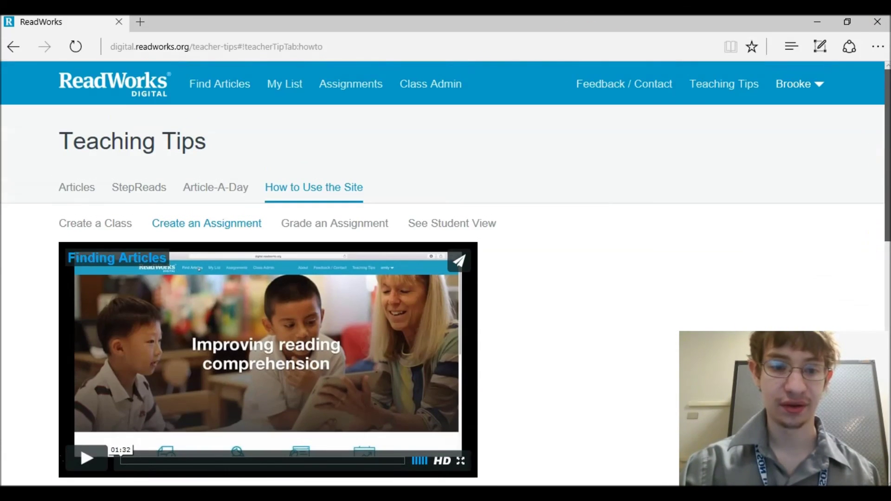
pyautogui.click(354, 225)
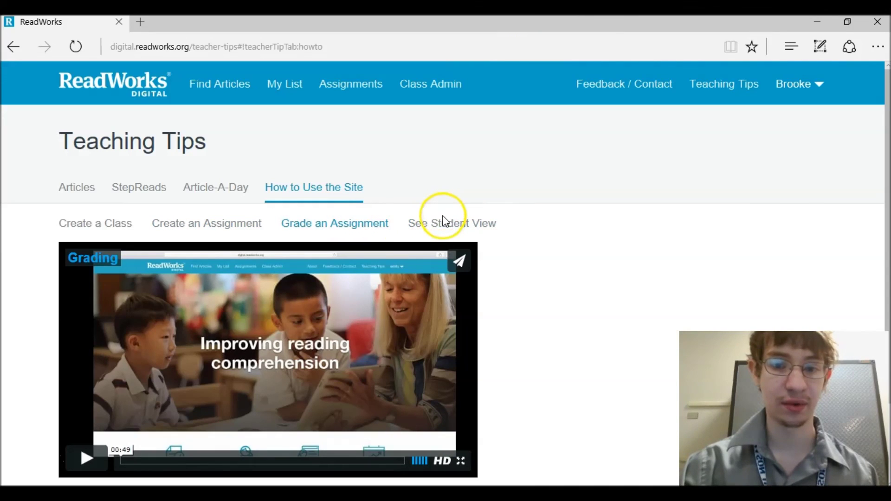
pyautogui.click(435, 226)
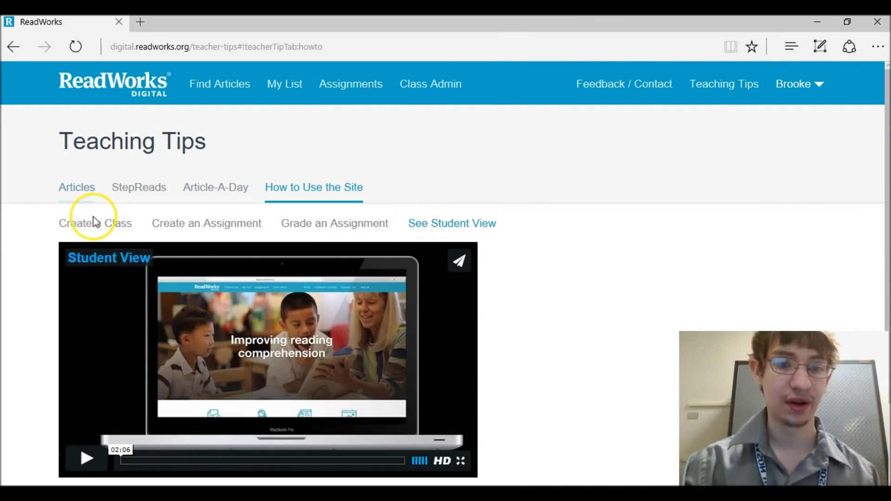
pyautogui.click(90, 227)
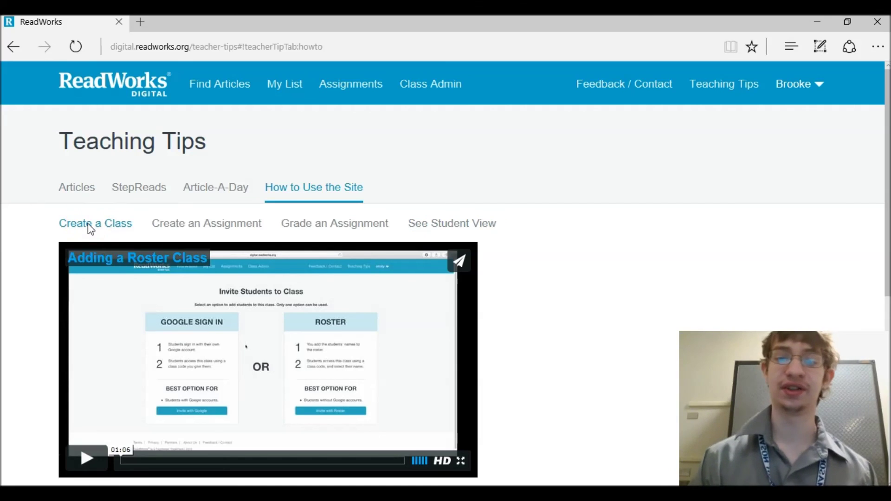